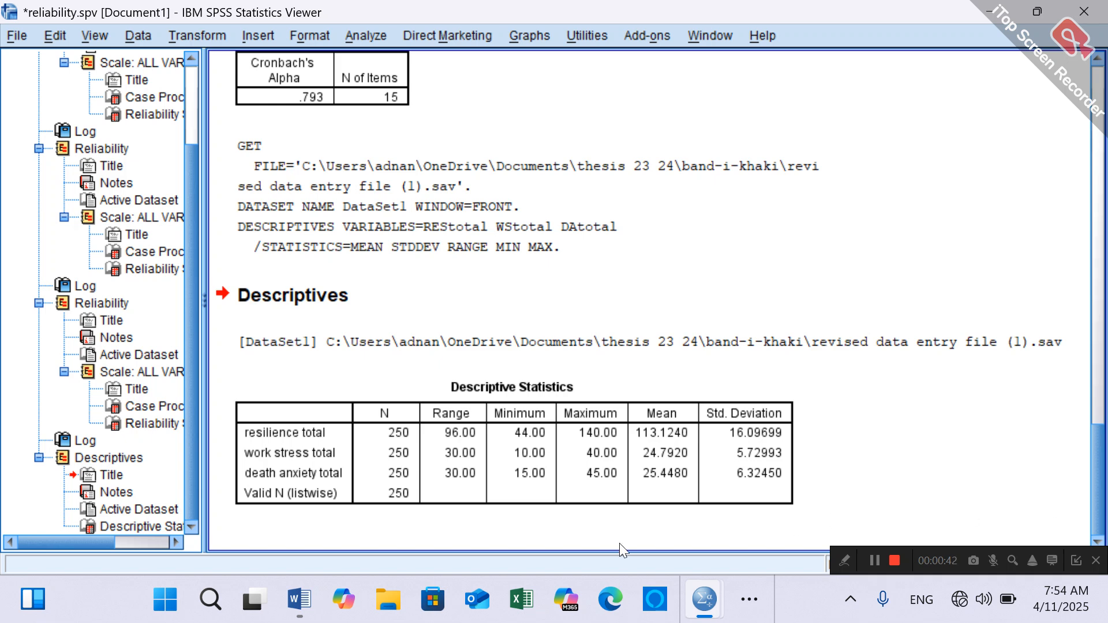
# - Switch to the image viewer showing the sample DLOPFQ psychometric properties table and examine its layout
pyautogui.click(504, 399)
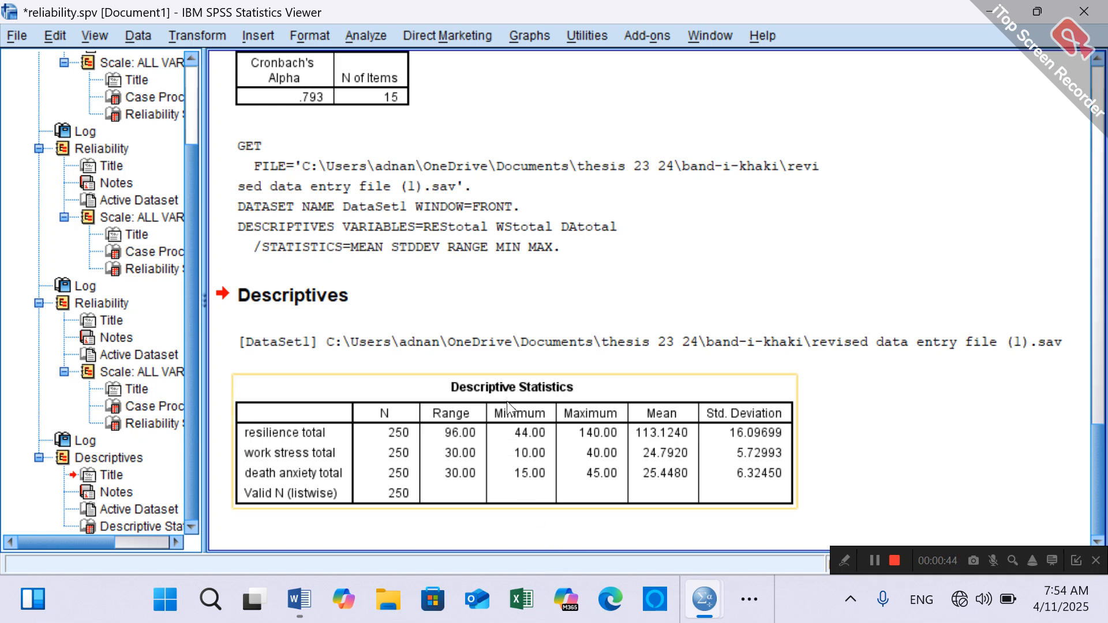
pyautogui.click(931, 59)
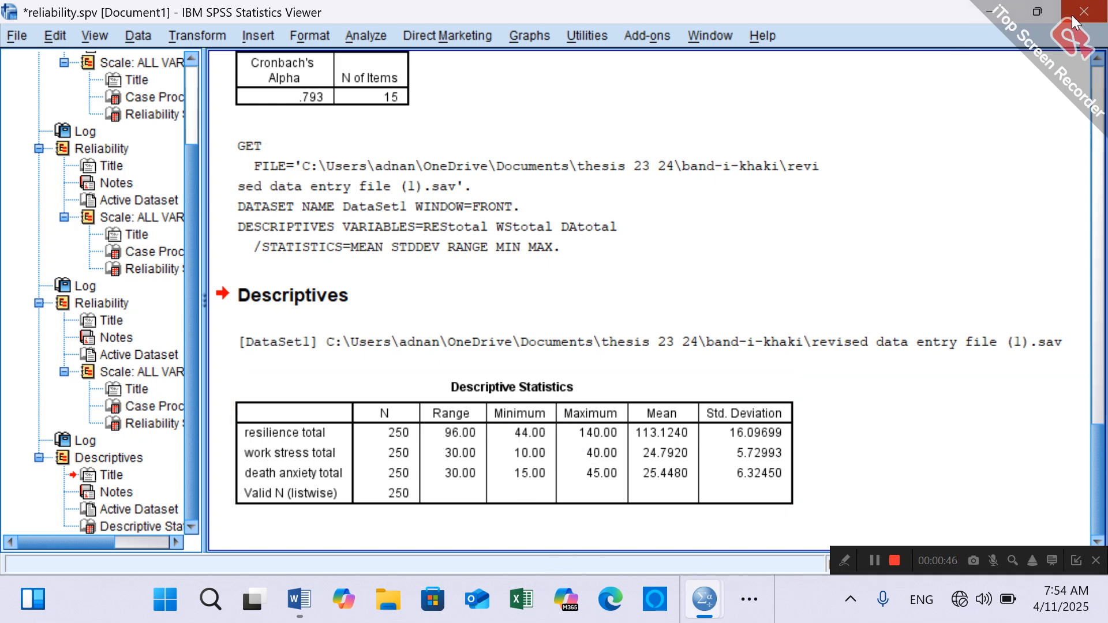
pyautogui.moveTo(1044, 10)
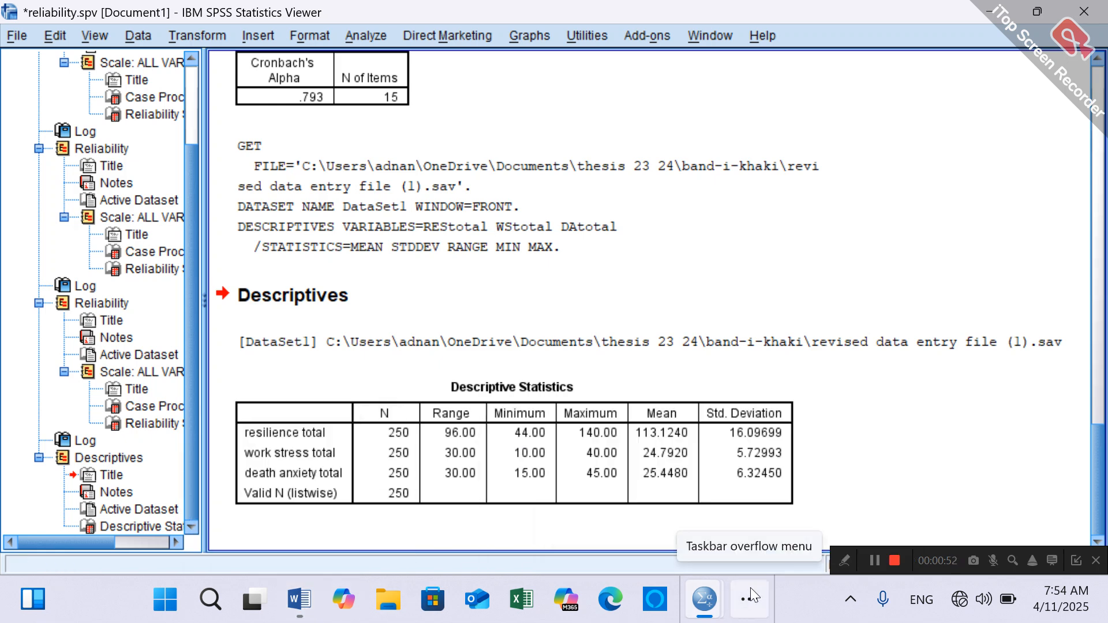
pyautogui.click(750, 588)
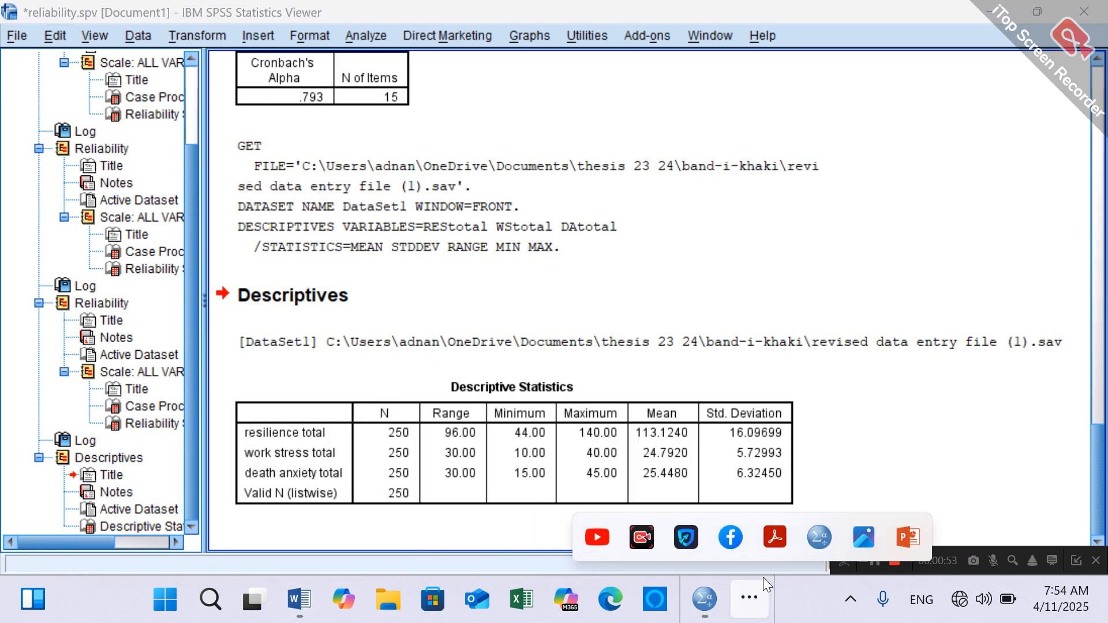
pyautogui.click(861, 530)
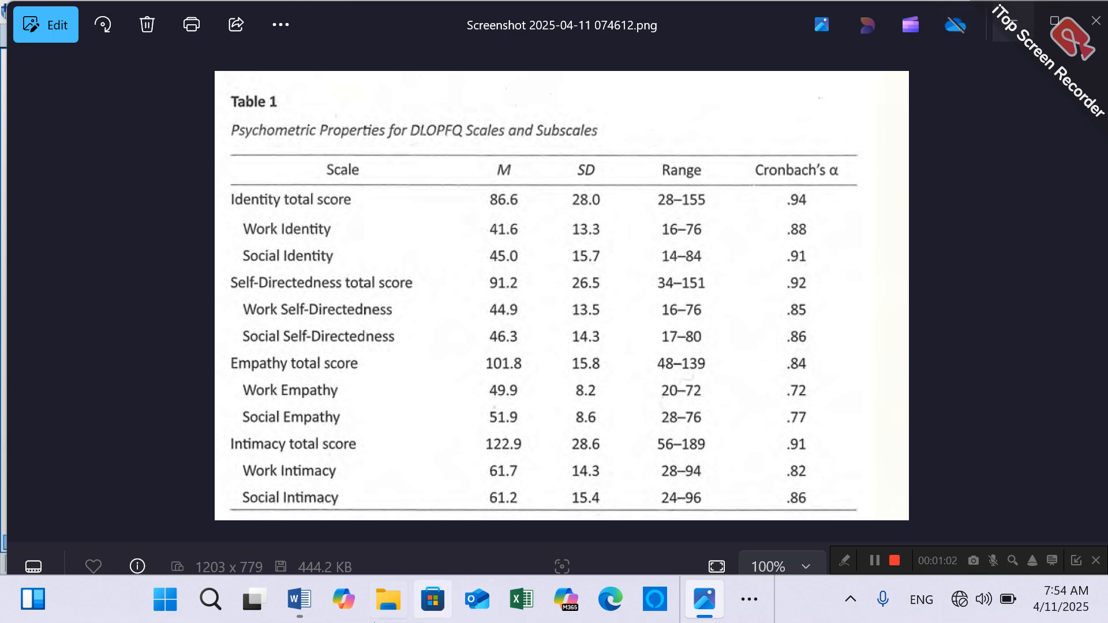
# - Switch to the blank Word document and set the font to Times New Roman, size 12
pyautogui.click(310, 595)
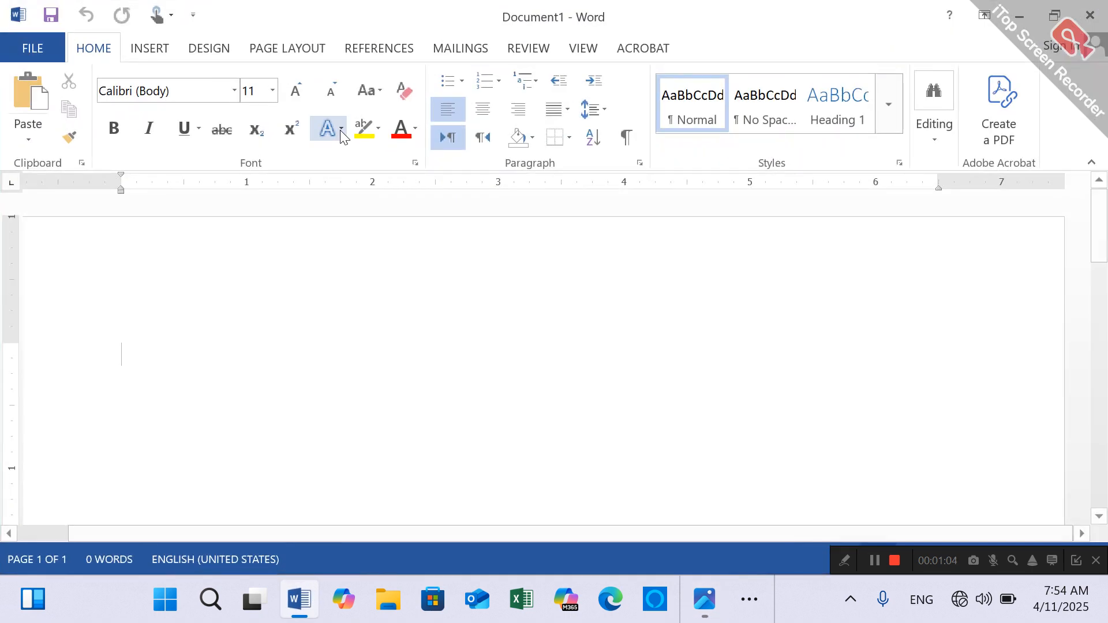
pyautogui.click(234, 91)
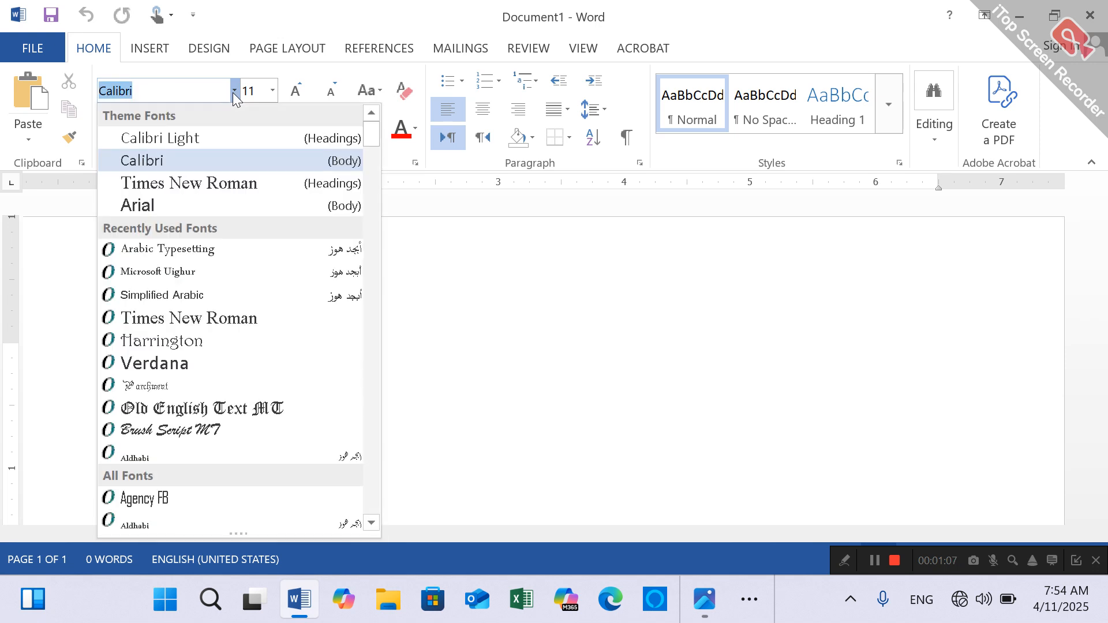
pyautogui.click(302, 195)
pyautogui.click(274, 92)
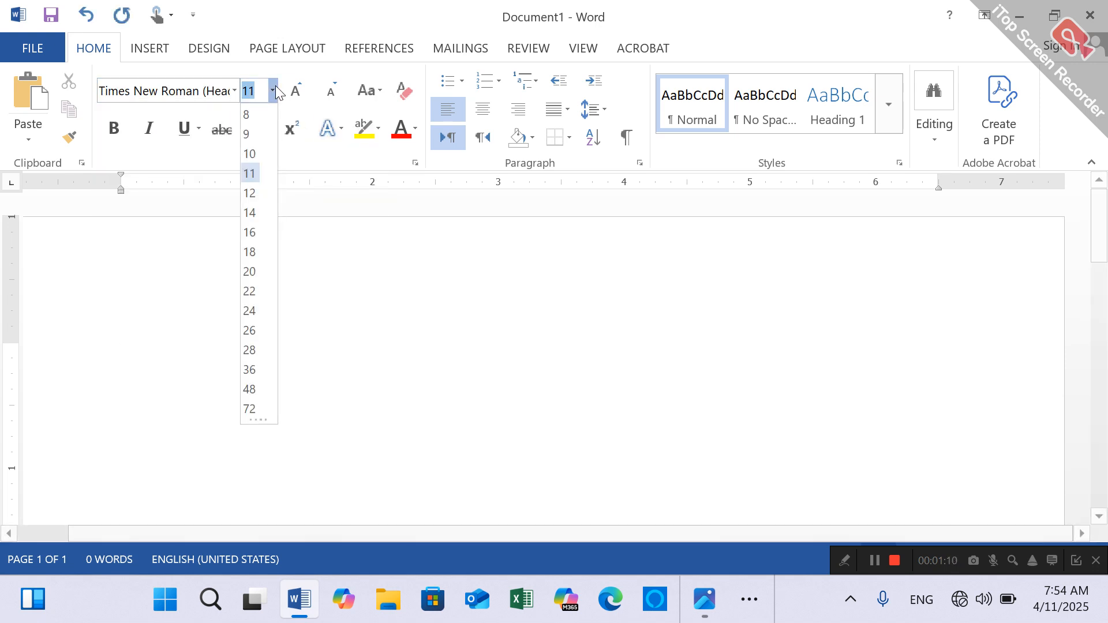
pyautogui.click(253, 194)
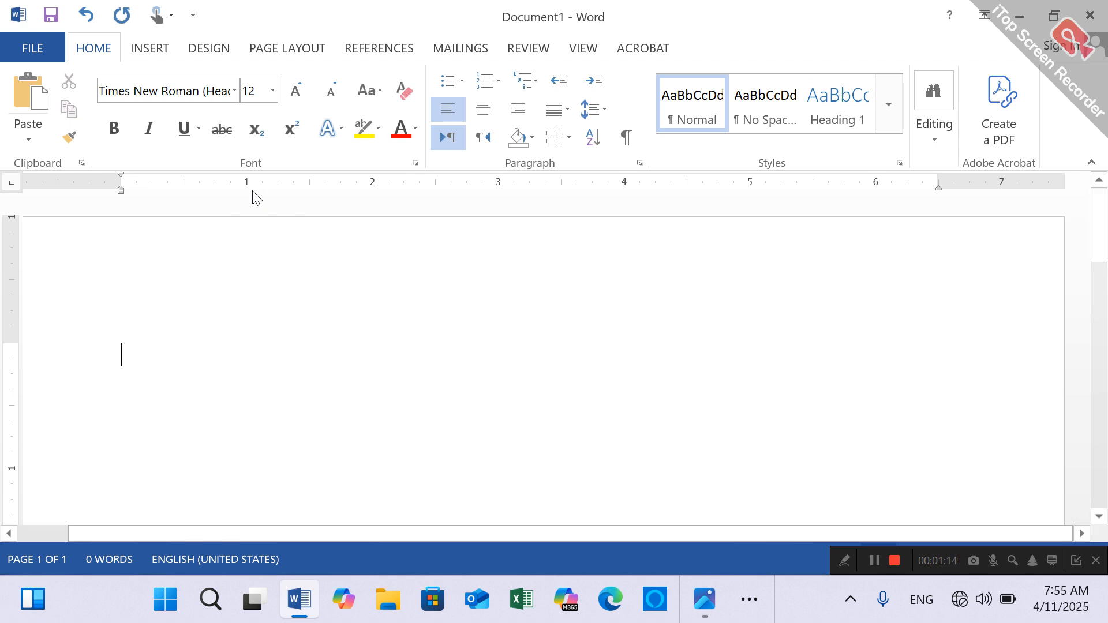
# - Enter the table number "Table 1" in bold on the document's first line
pyautogui.click(123, 128)
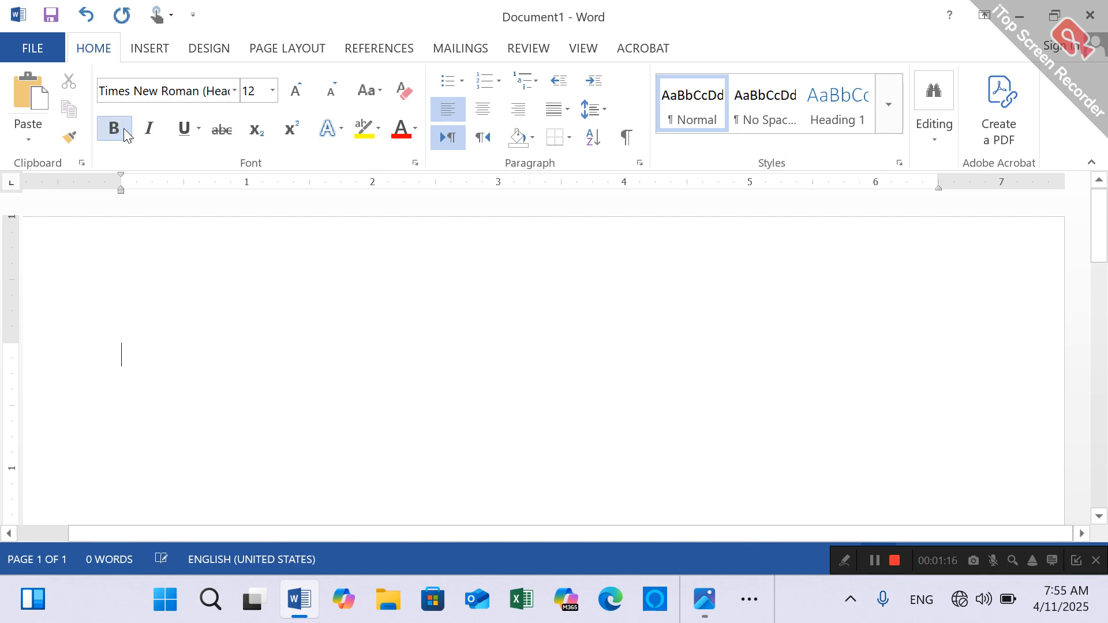
pyautogui.write('Tab')
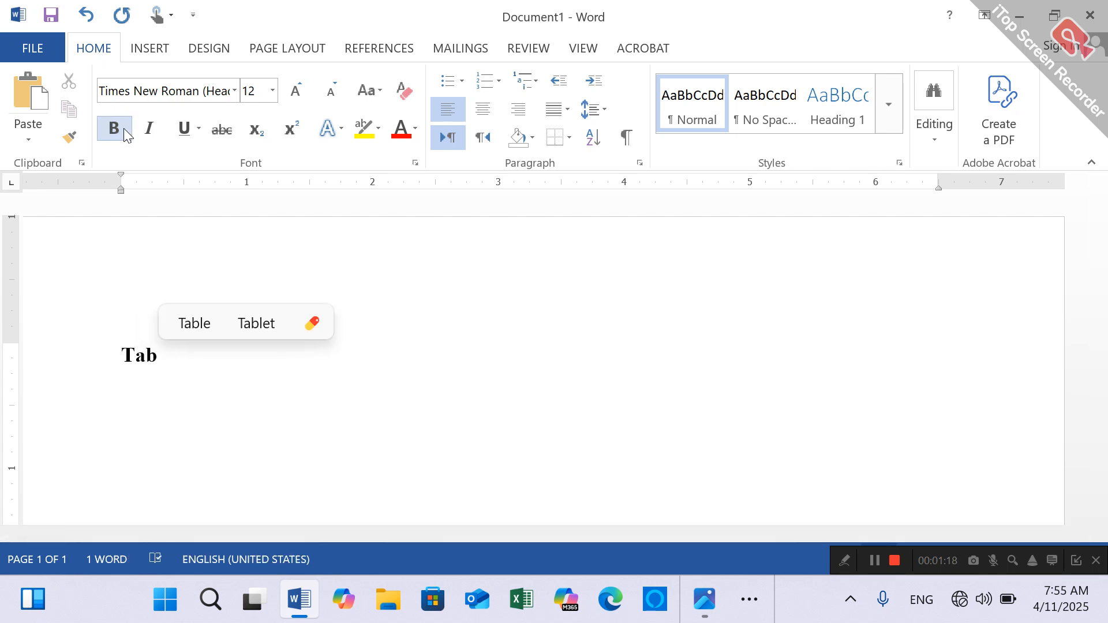
pyautogui.write('le')
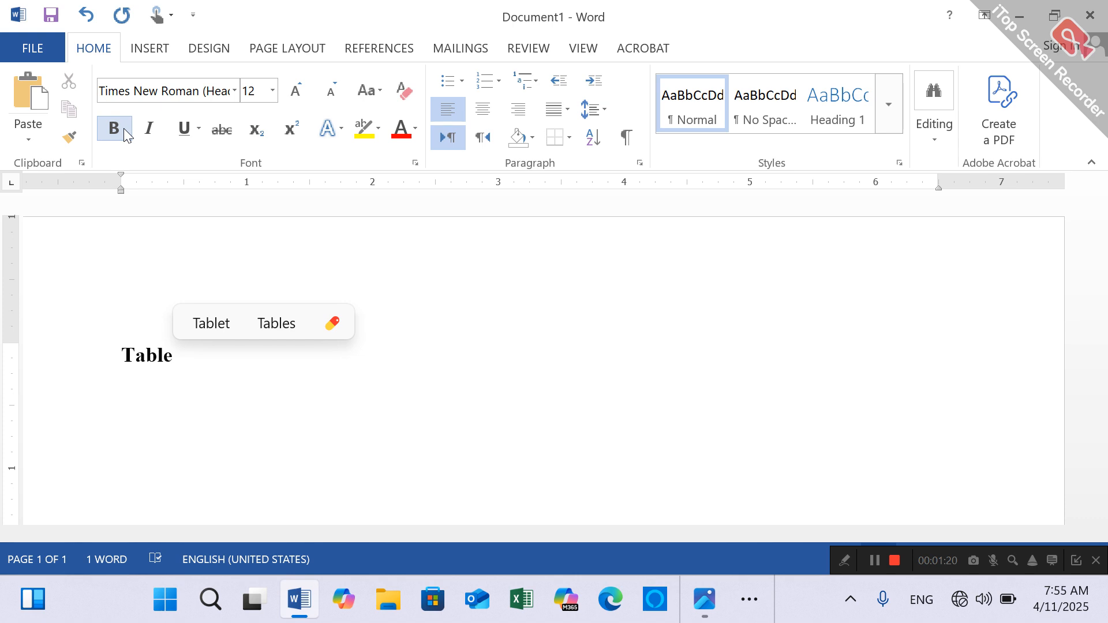
pyautogui.write(' 1')
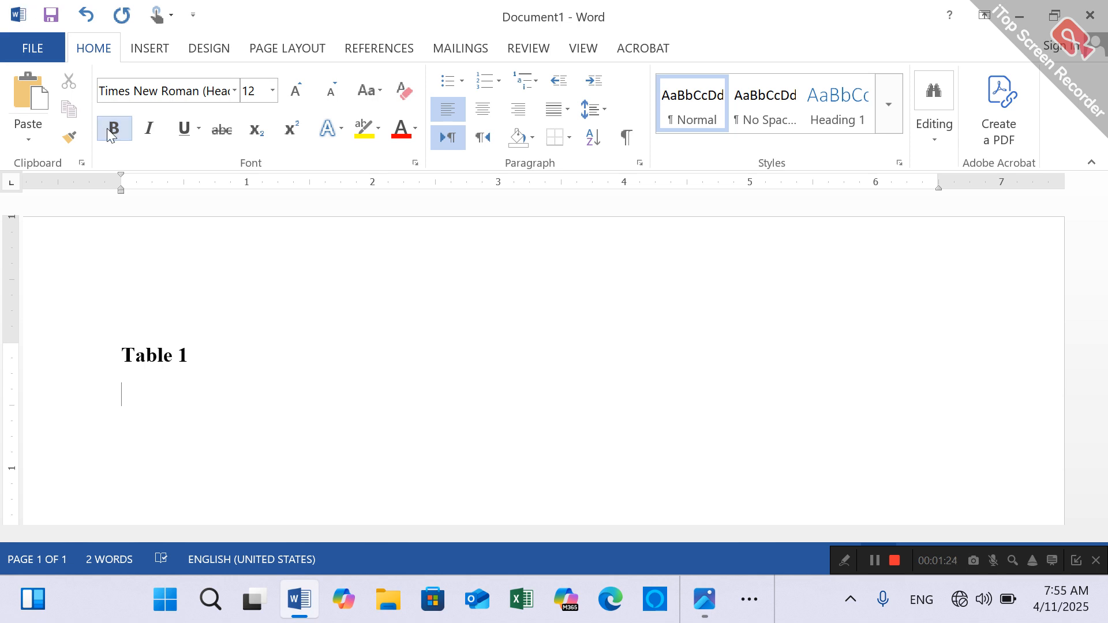
pyautogui.write('Psy')
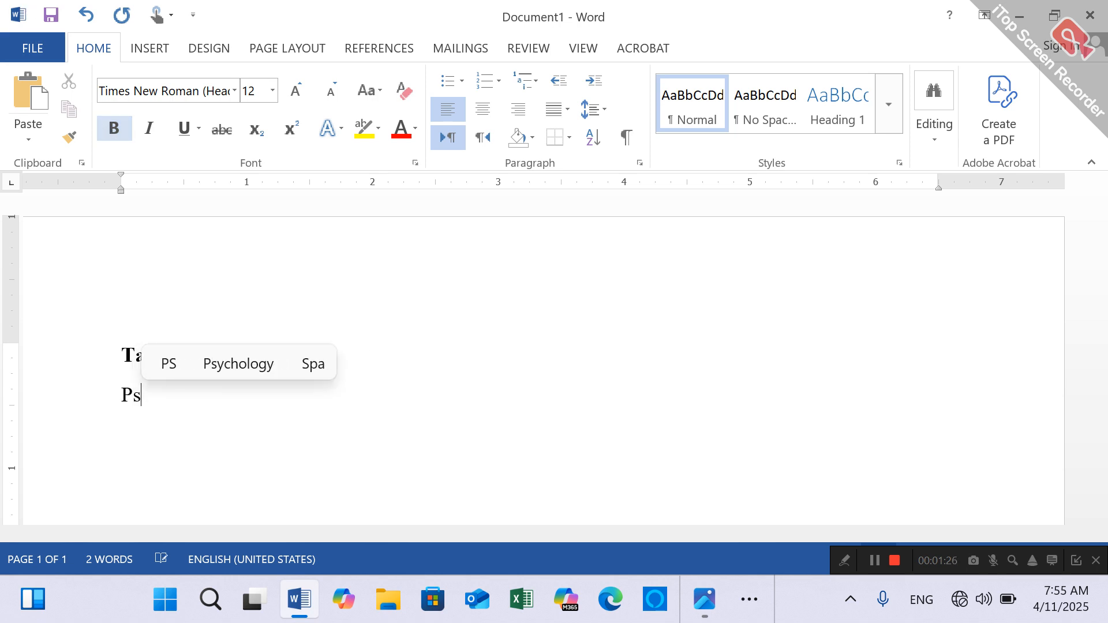
pyautogui.press('BackSpace')
pyautogui.press('BackSpace')
pyautogui.press('BackSpace')
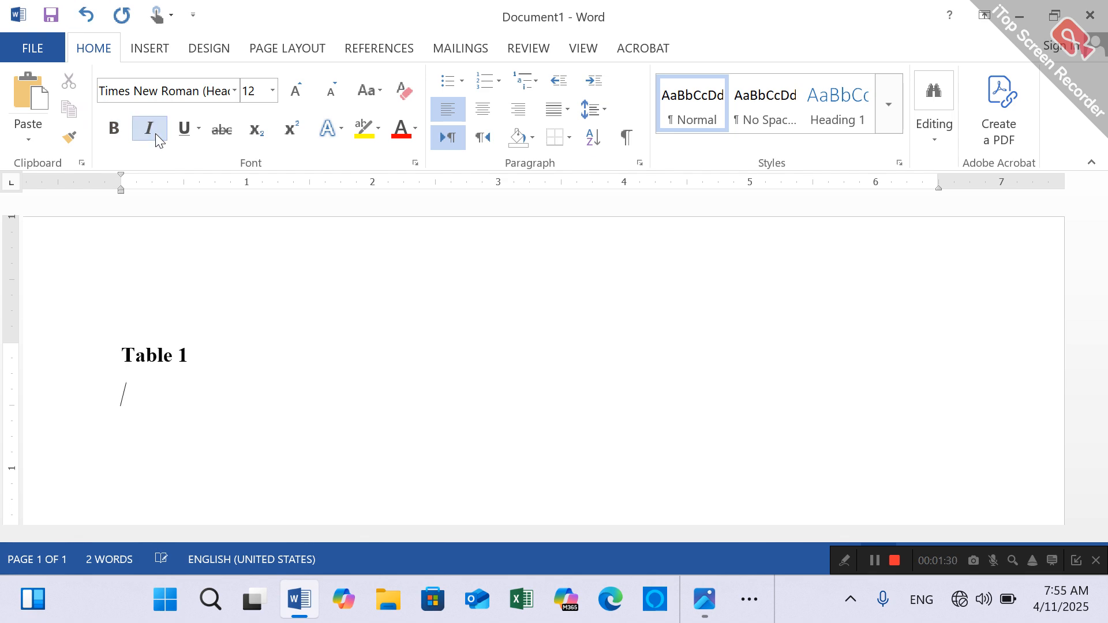
# - Enter the italic, non-bold table title "Psychometric properties of study variables (N=250)" below the table number
pyautogui.write('Psycho')
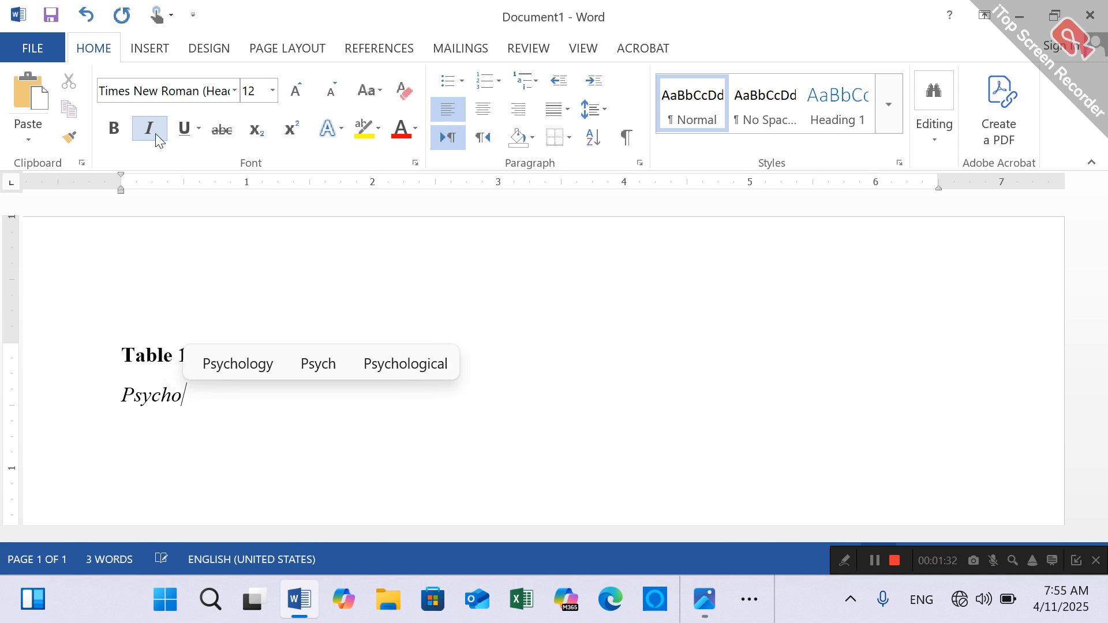
pyautogui.write('metri')
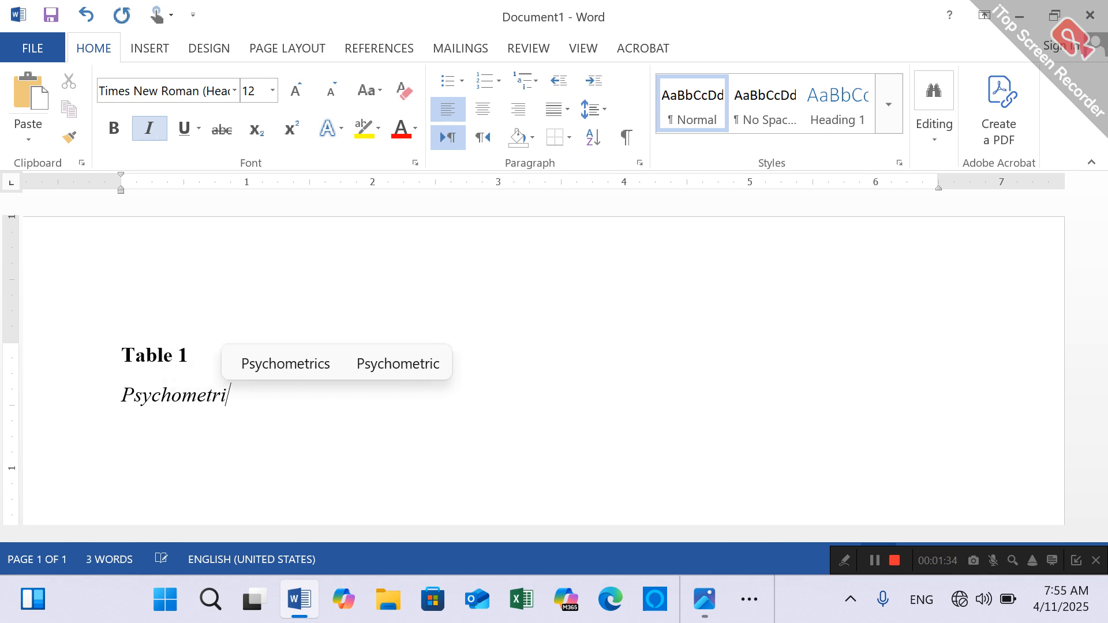
pyautogui.write('c prope')
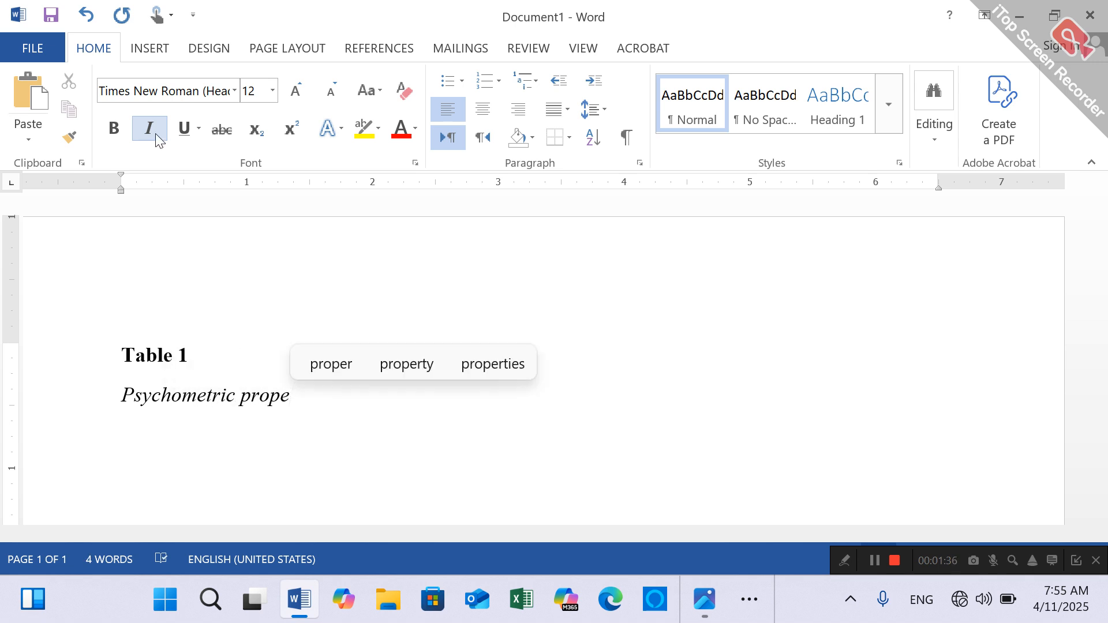
pyautogui.write('rties of ')
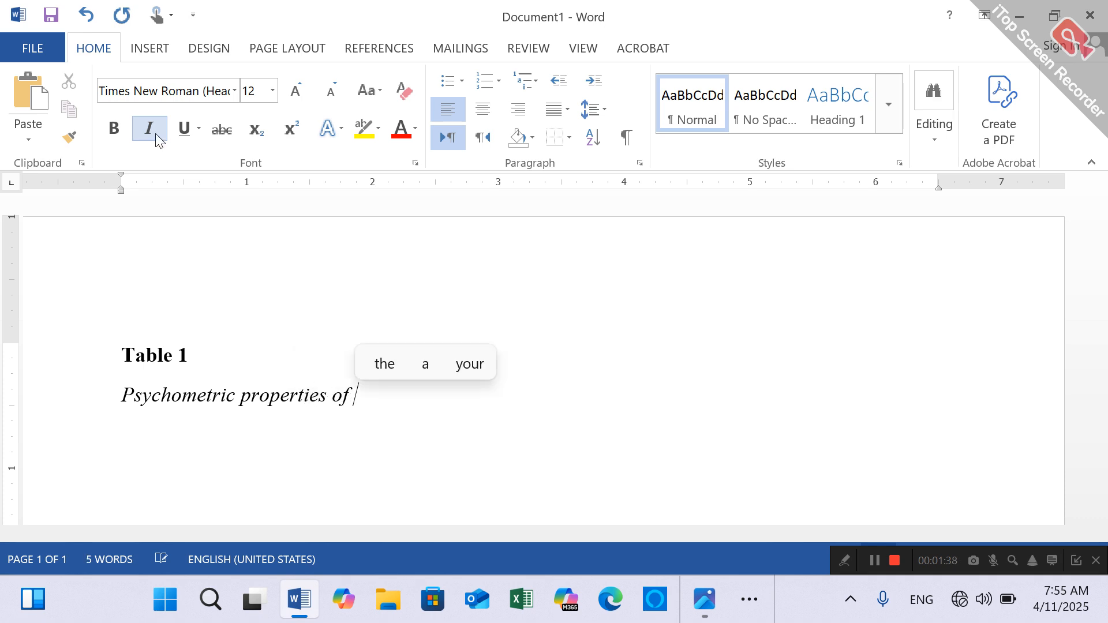
pyautogui.write('stu')
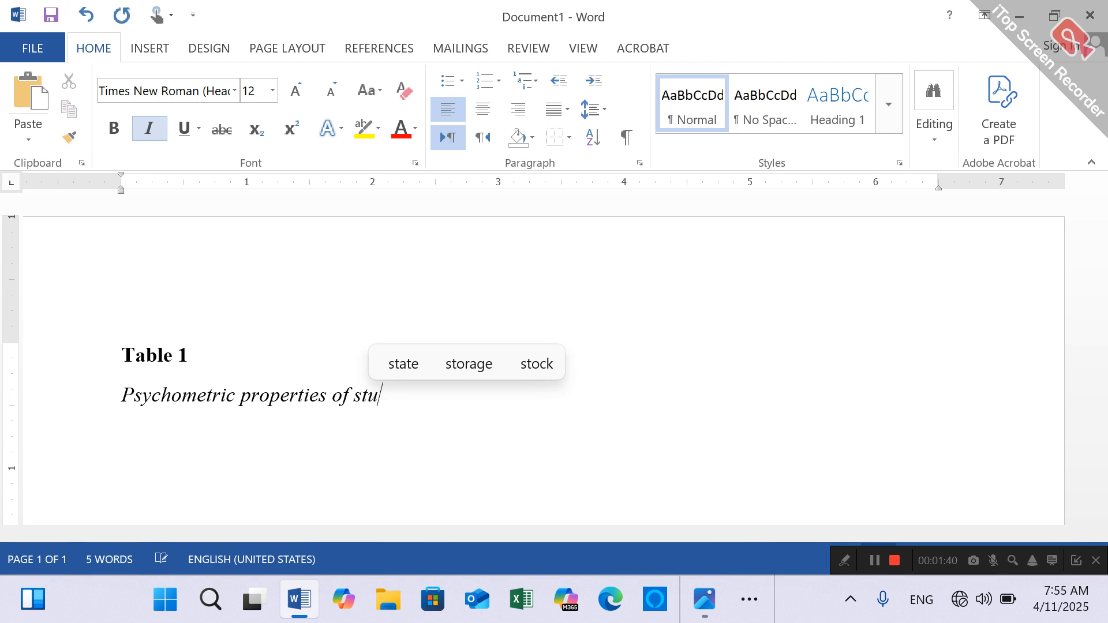
pyautogui.write('dy variable')
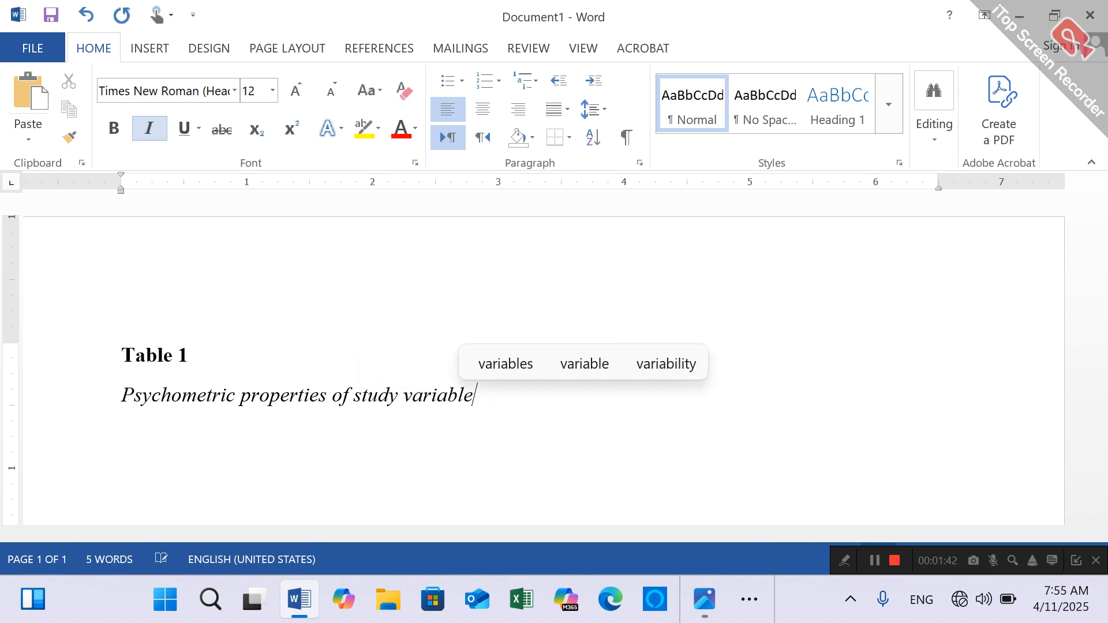
pyautogui.write('s ()')
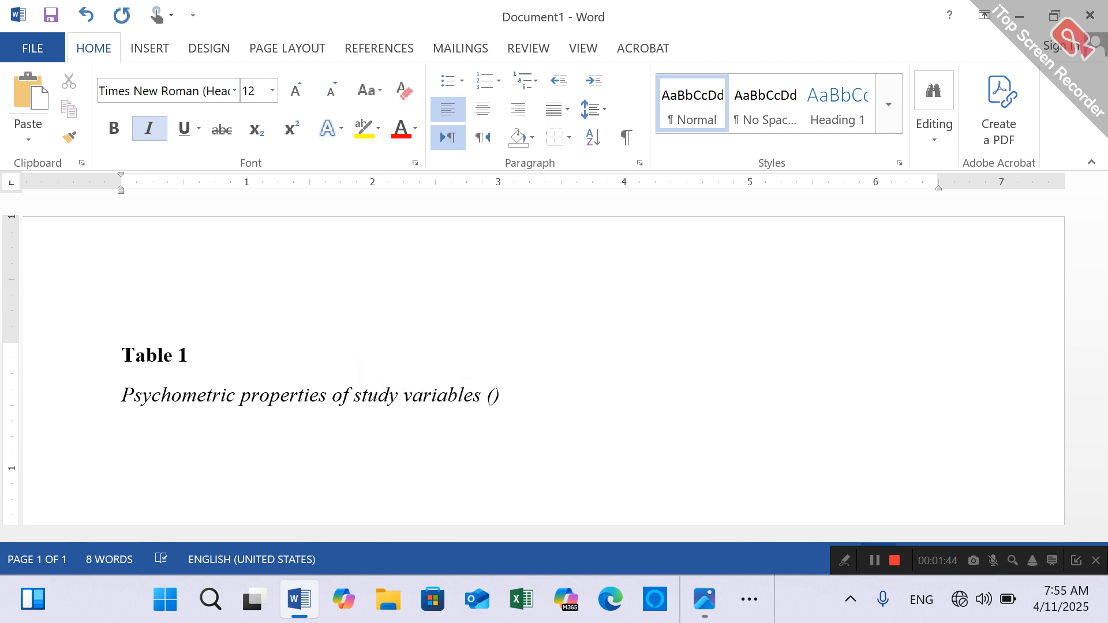
pyautogui.write('N')
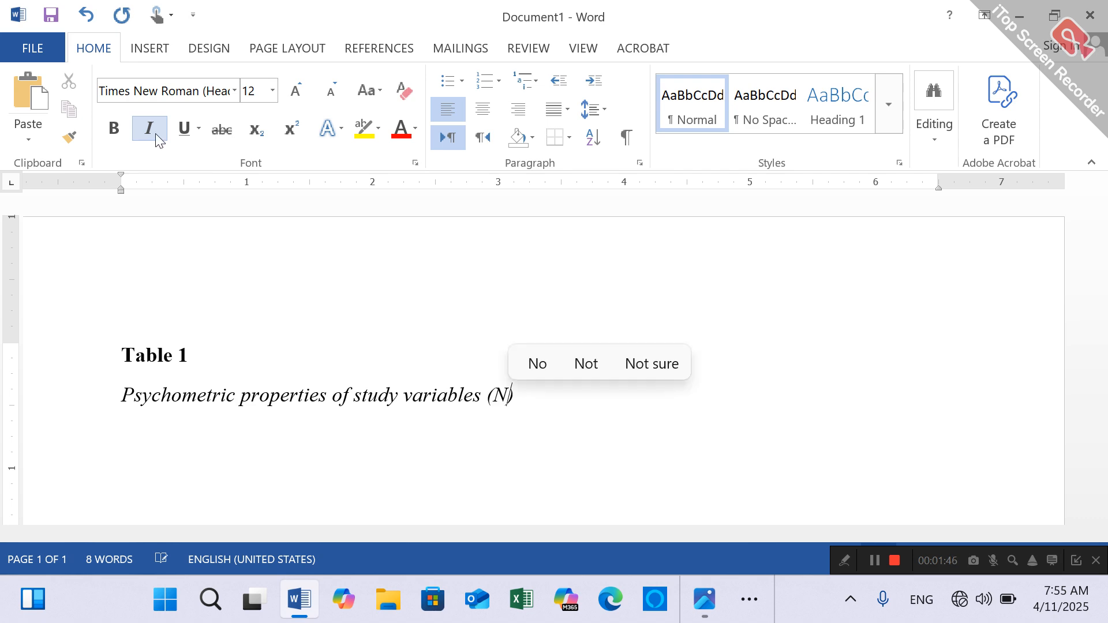
pyautogui.write('=250')
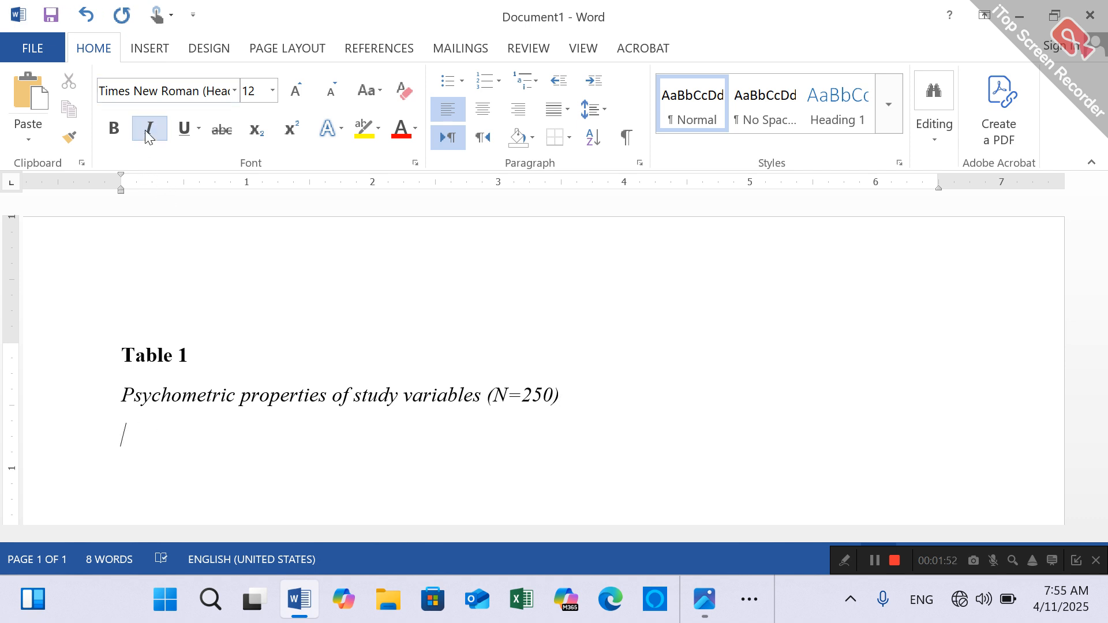
# - Insert a table with five columns and four rows below the title
pyautogui.click(148, 51)
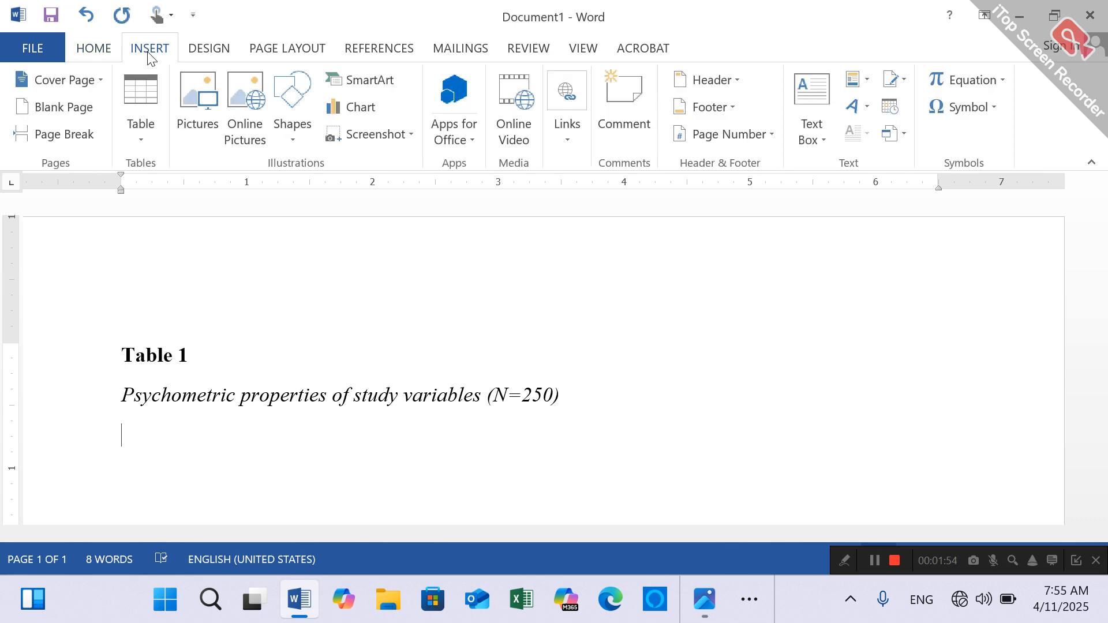
pyautogui.click(158, 138)
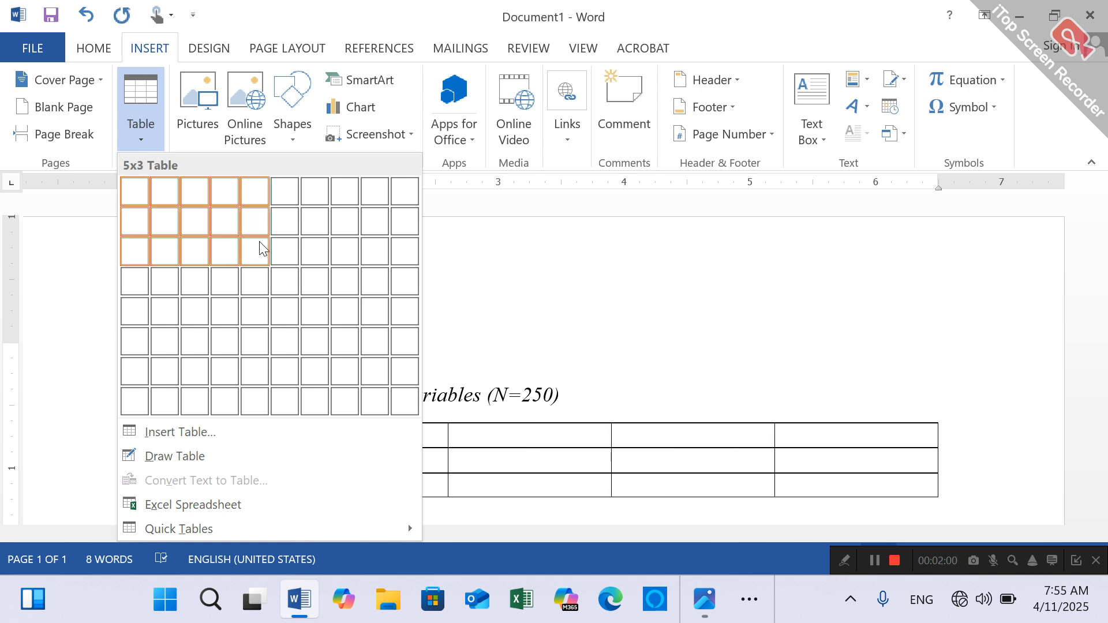
pyautogui.click(262, 277)
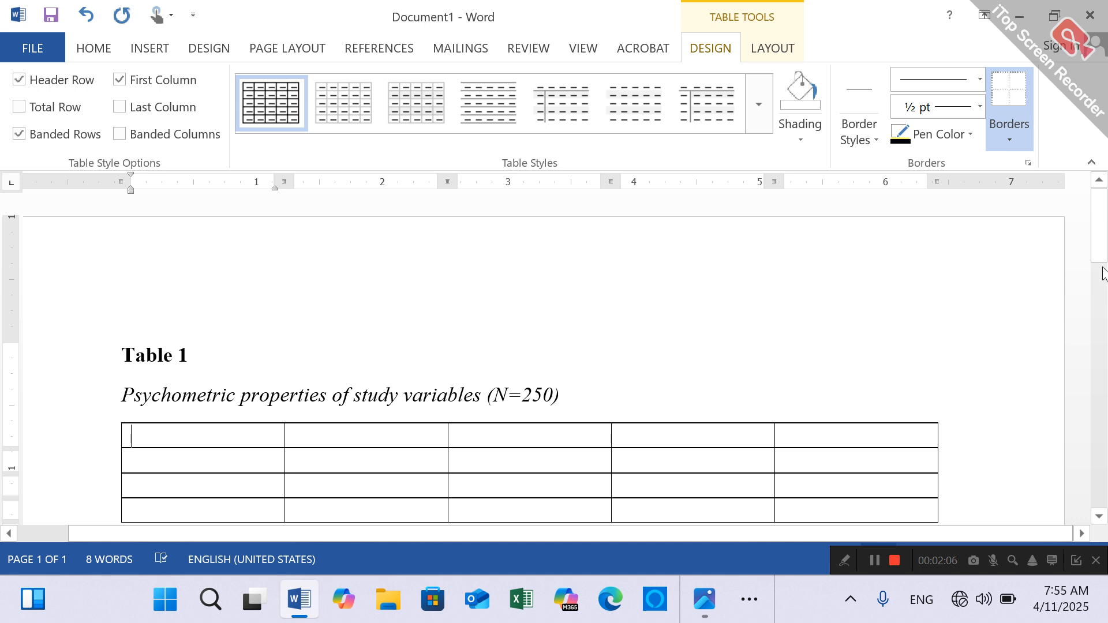
# - Enter "Scale" in the table's first header cell and an italic "M" in the second
pyautogui.scroll(-3, 1103, 271)
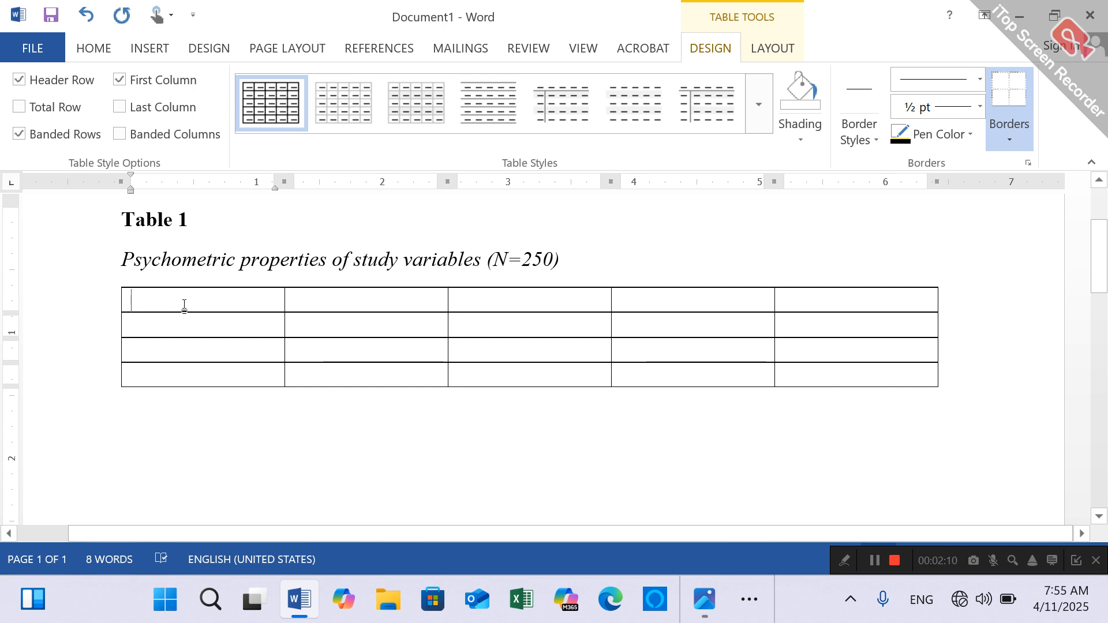
pyautogui.write('Sca')
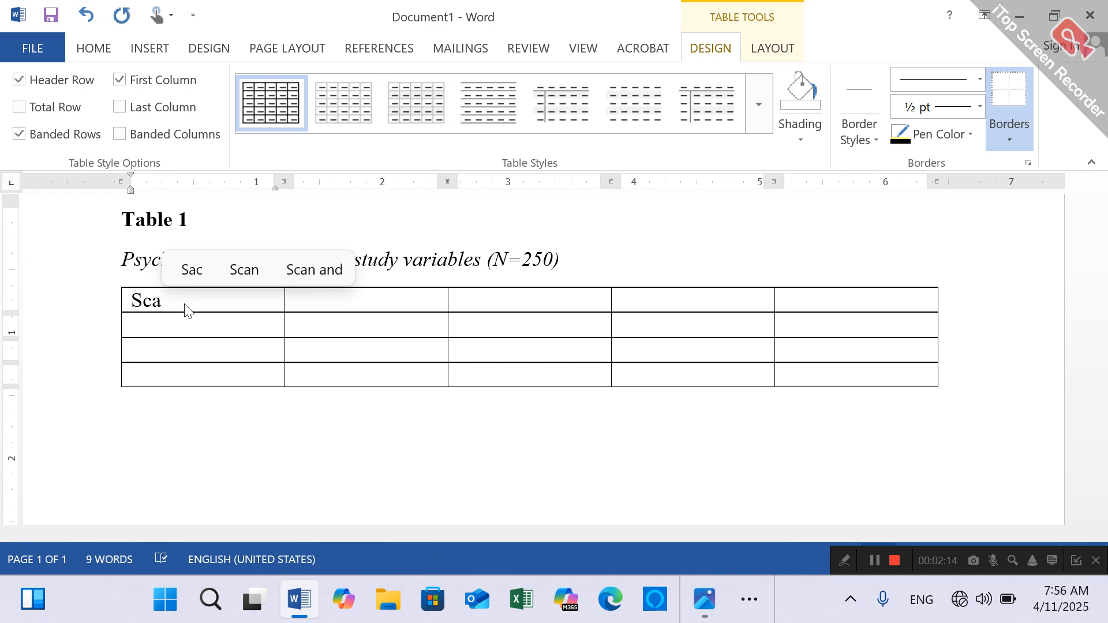
pyautogui.write('le')
pyautogui.press('Tab')
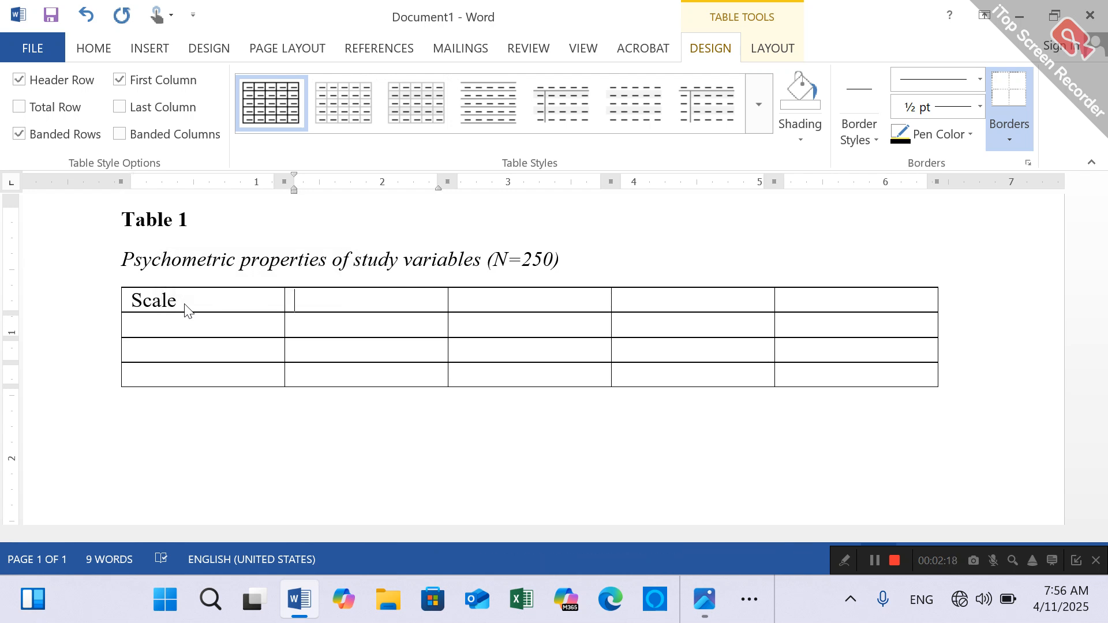
pyautogui.hotkey('ctrl', 'i')
pyautogui.write('M')
pyautogui.press('Tab')
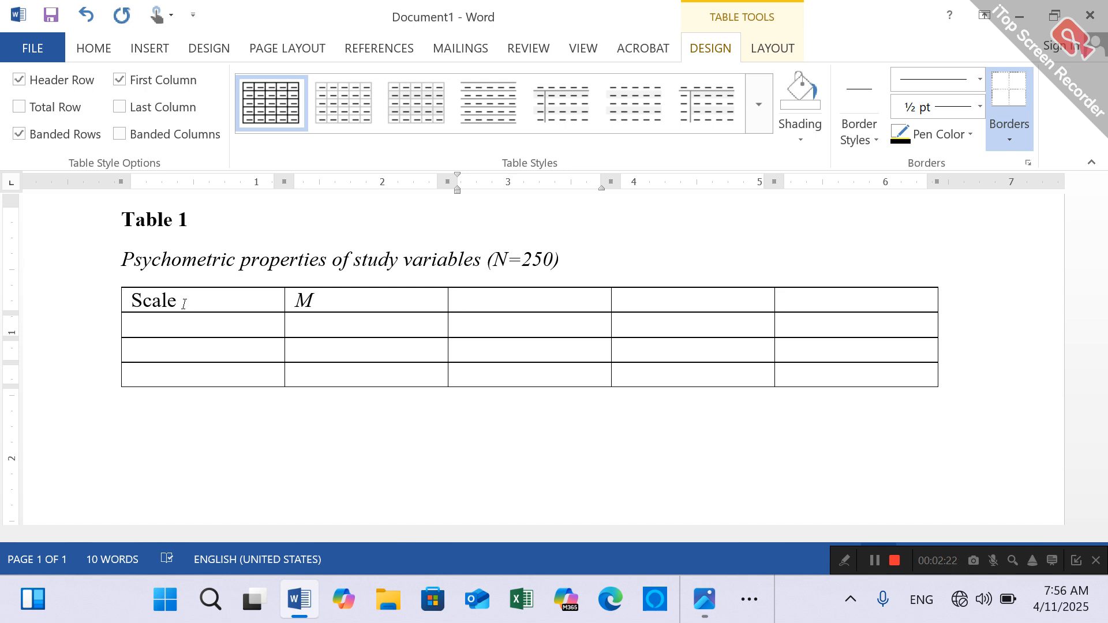
# - Enter "SD" and "Range" in italics in the third and fourth header cells
pyautogui.write('S')
pyautogui.press('BackSpace')
pyautogui.write('SD')
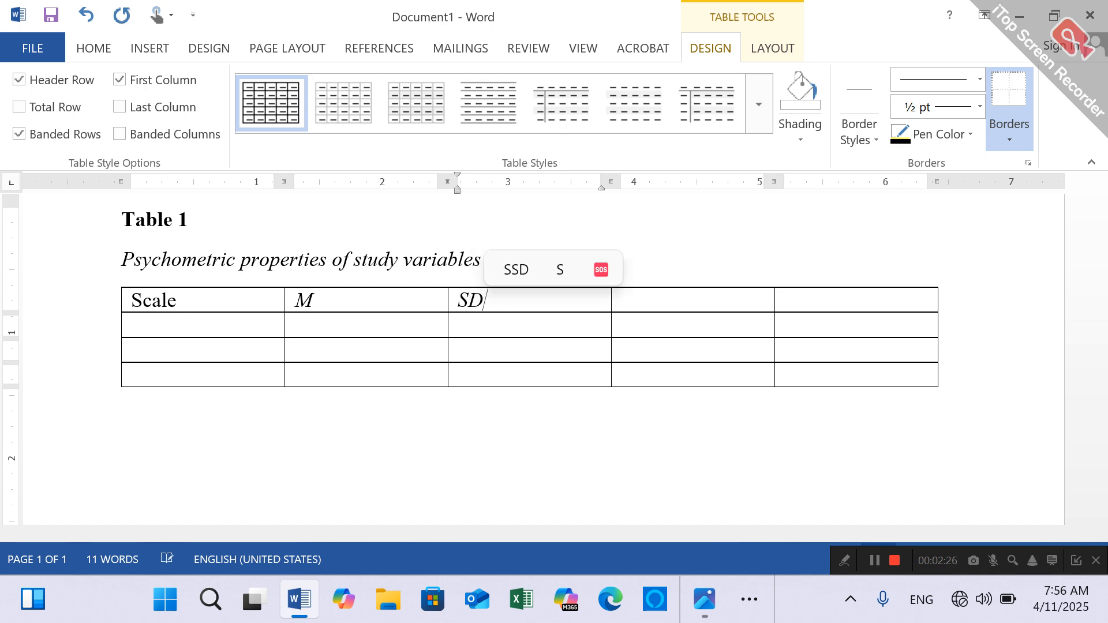
pyautogui.press('Tab')
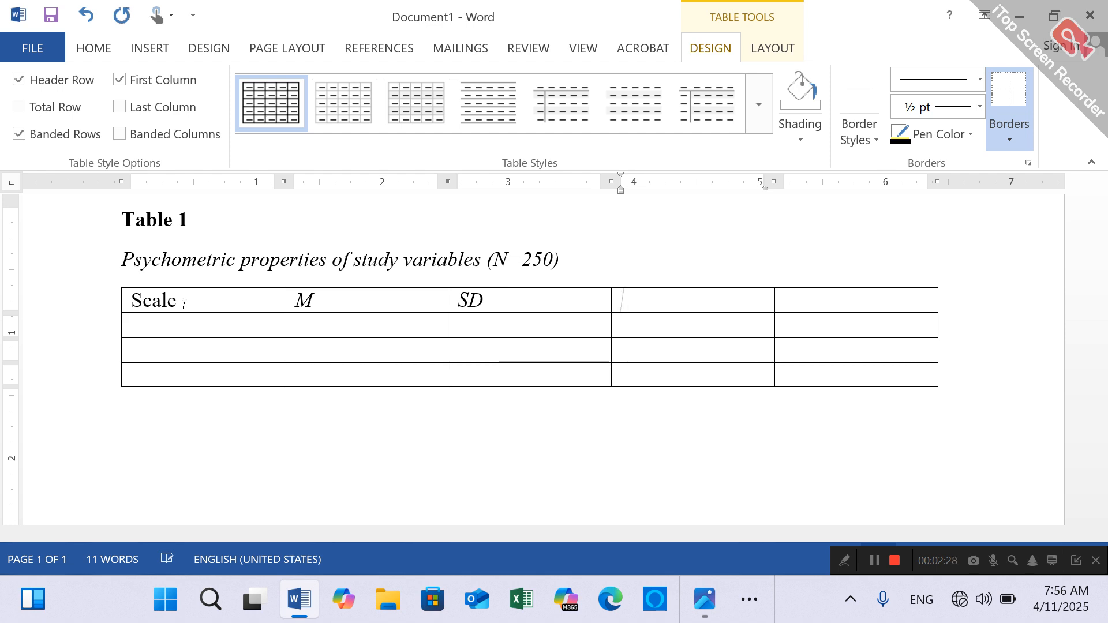
pyautogui.write('Range')
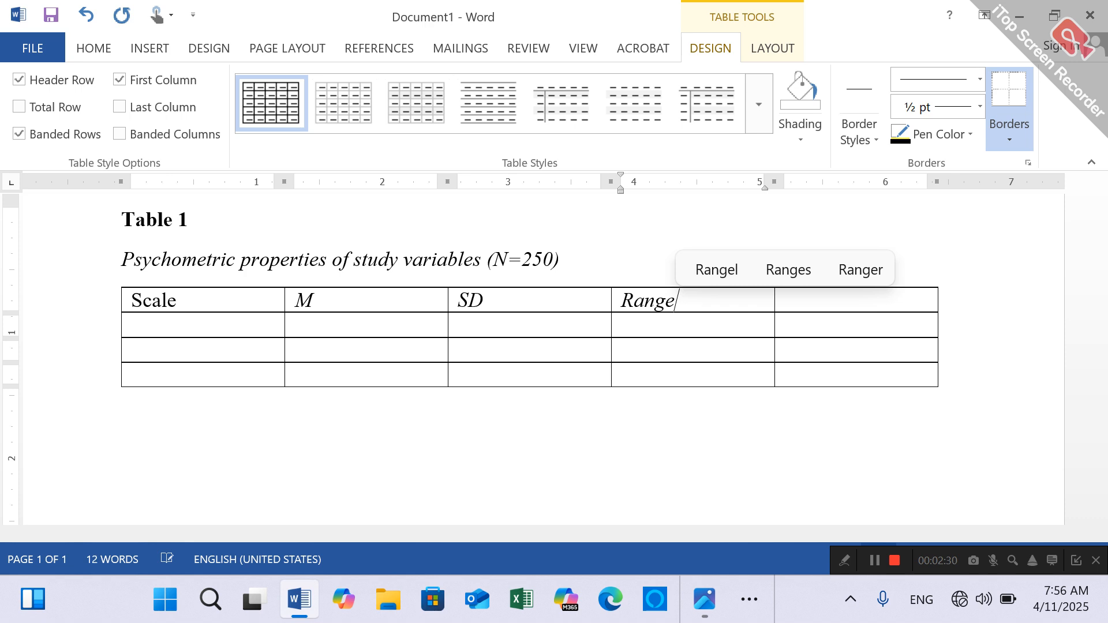
pyautogui.press('Tab')
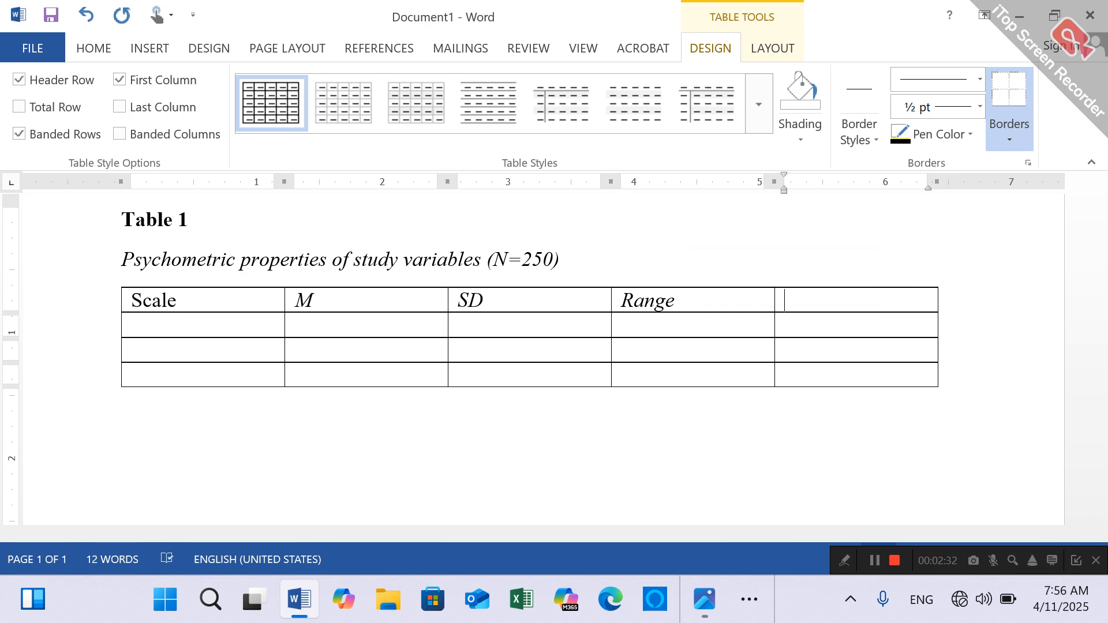
# - Enter "Cronbach's α" in the table's fifth header cell, using the alpha symbol and italicizing only the α
pyautogui.write('Cr')
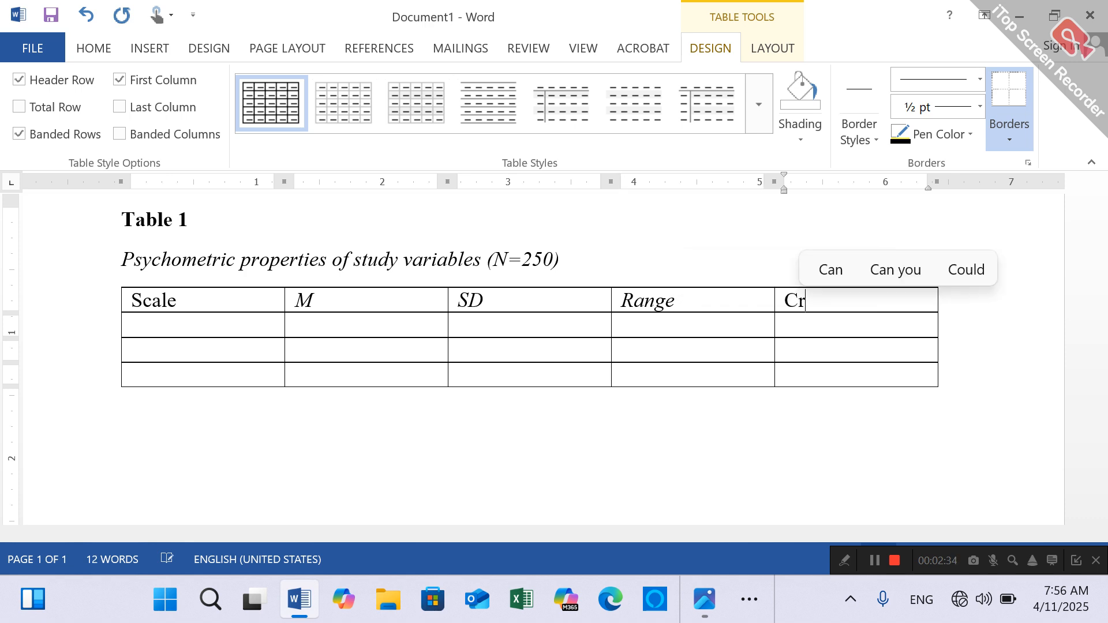
pyautogui.write('onbach')
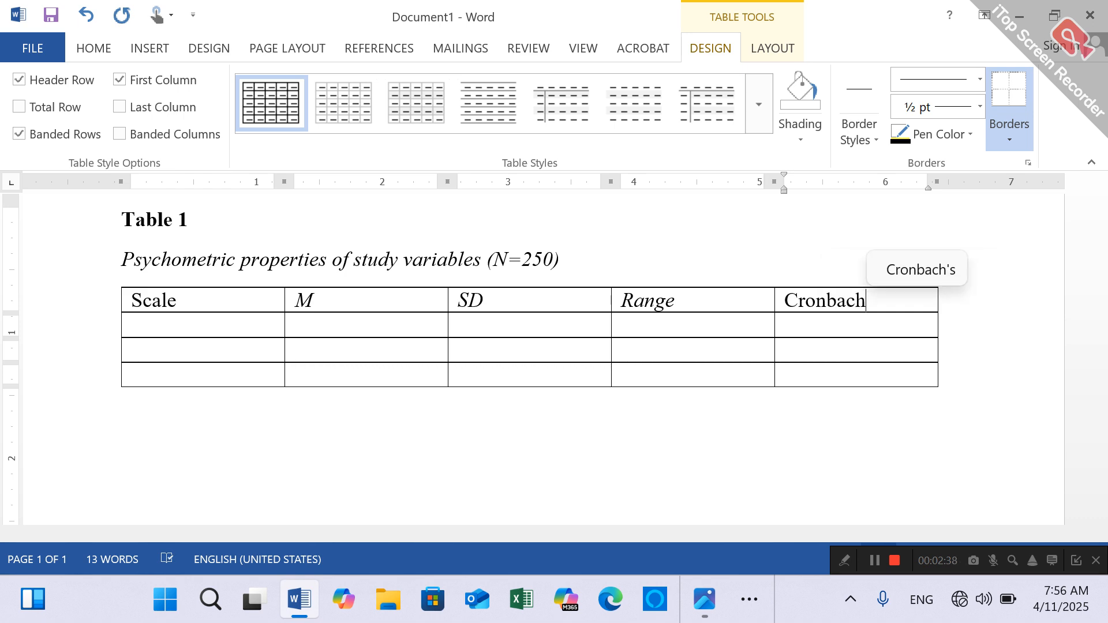
pyautogui.write("'s")
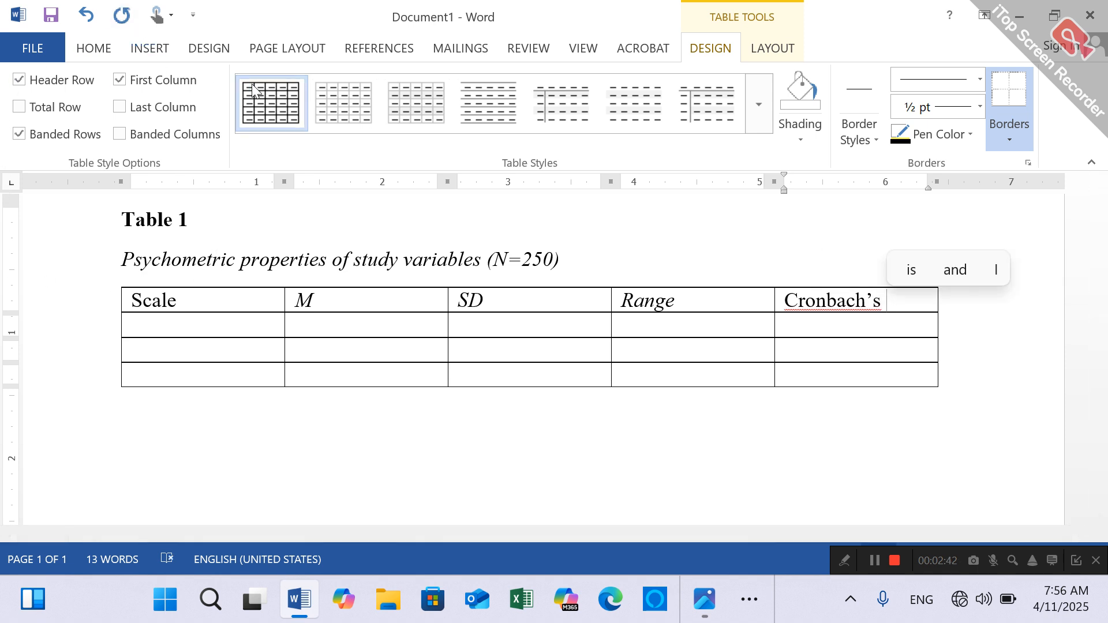
pyautogui.click(168, 49)
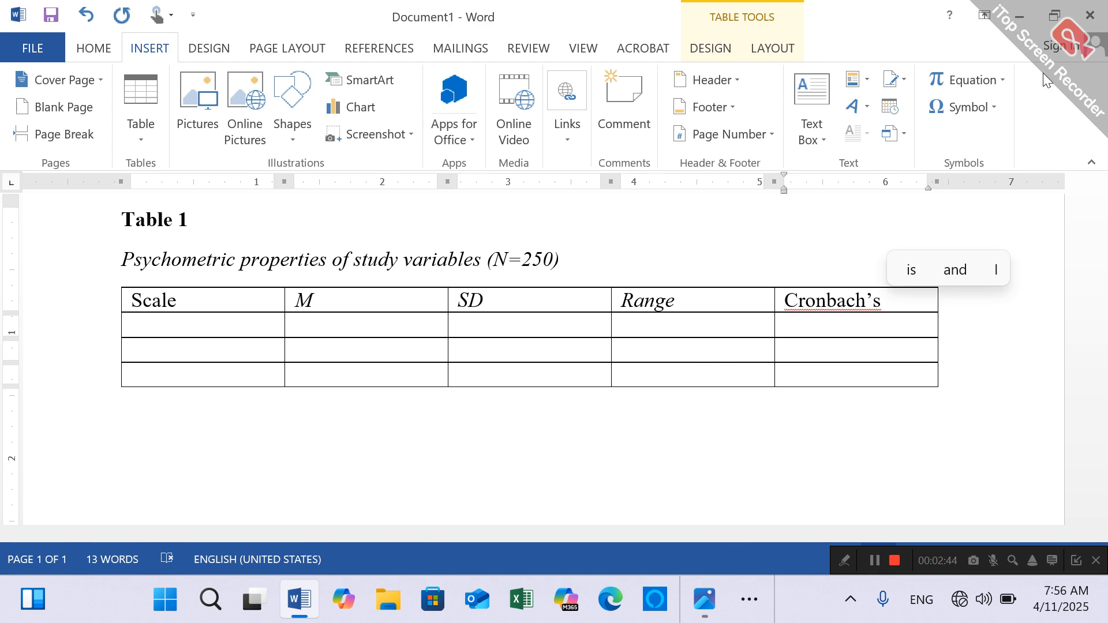
pyautogui.click(991, 109)
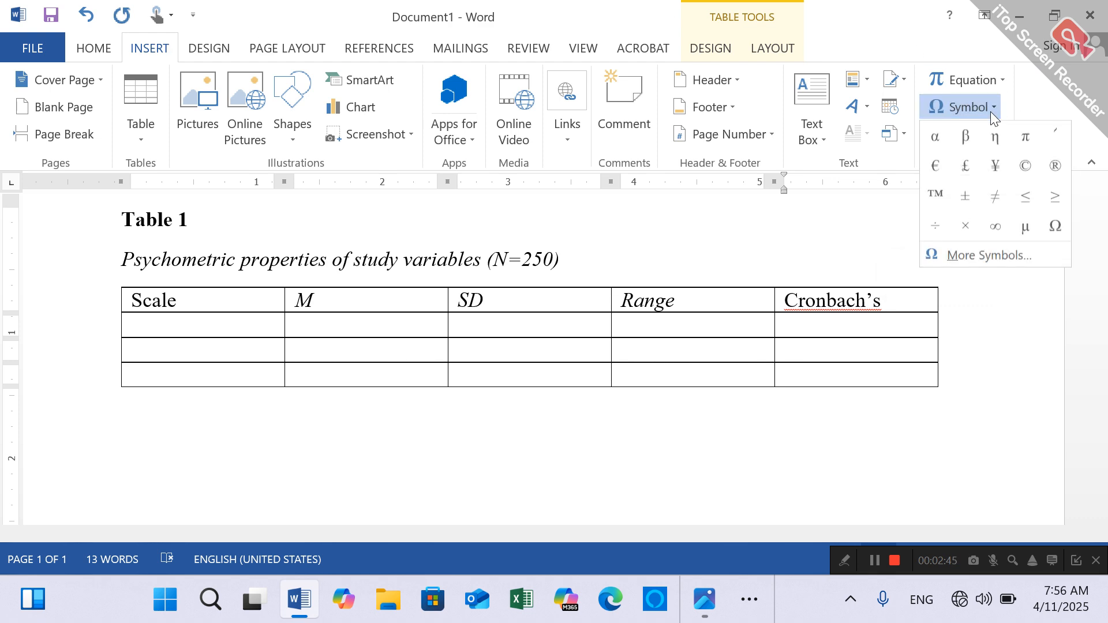
pyautogui.click(936, 138)
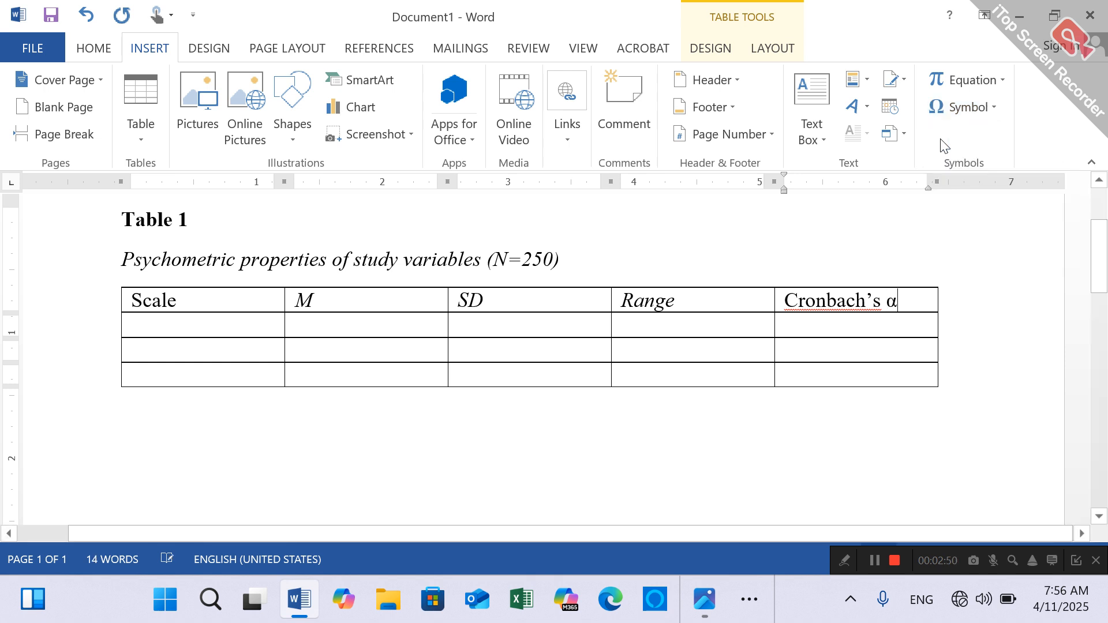
pyautogui.moveTo(901, 299); pyautogui.dragTo(886, 295)
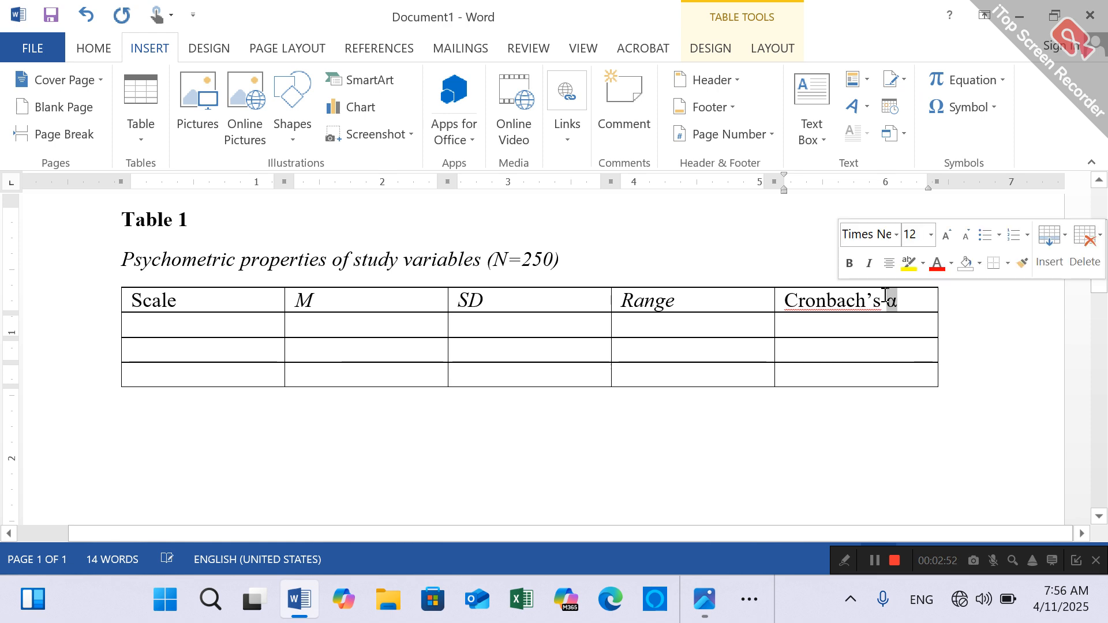
pyautogui.click(779, 404)
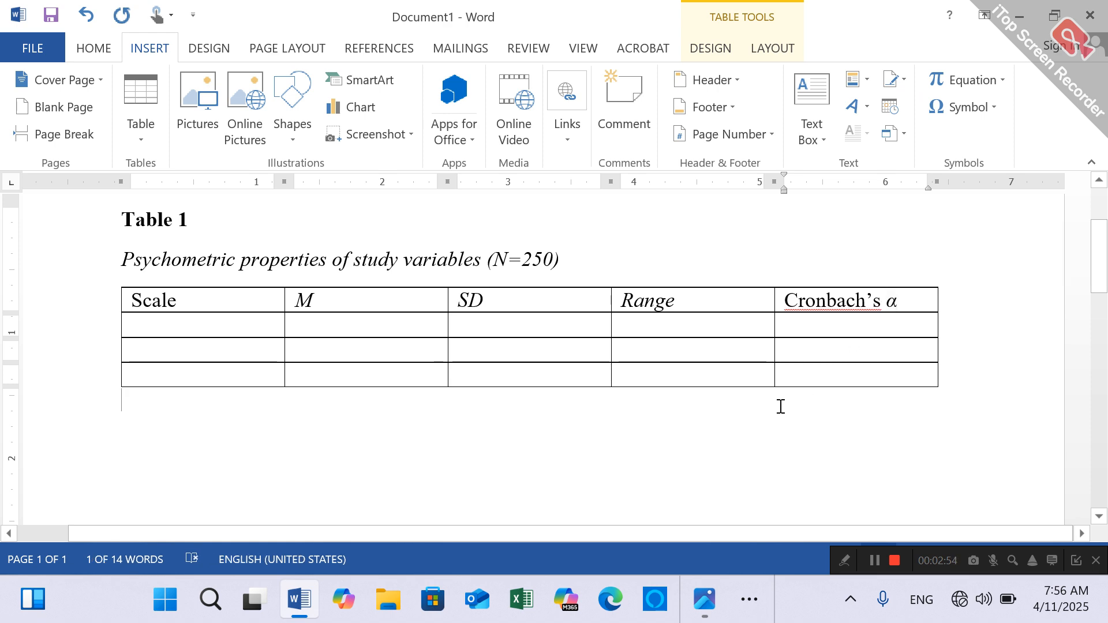
# - Remove the italics from the "Range" header
pyautogui.moveTo(686, 300); pyautogui.dragTo(628, 300)
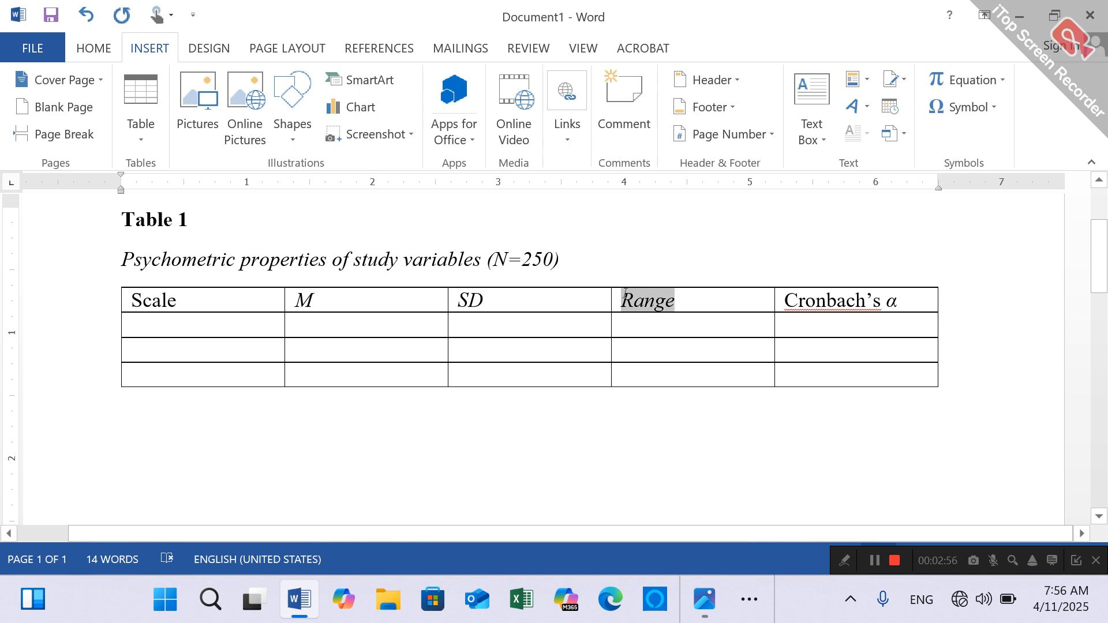
pyautogui.hotkey('ctrl', 'i')
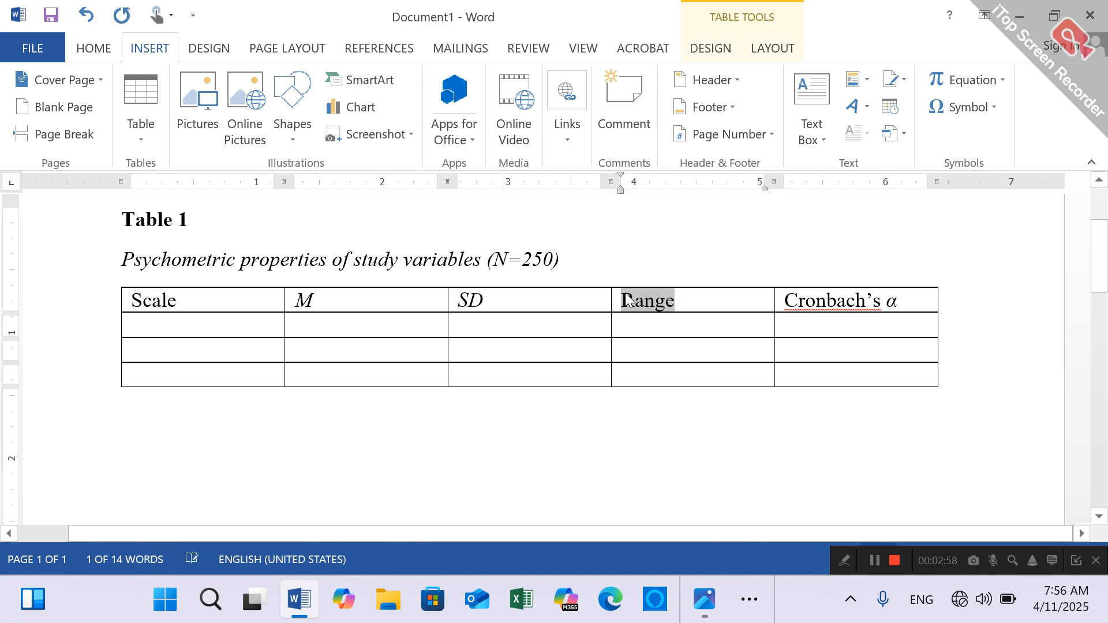
pyautogui.click(204, 326)
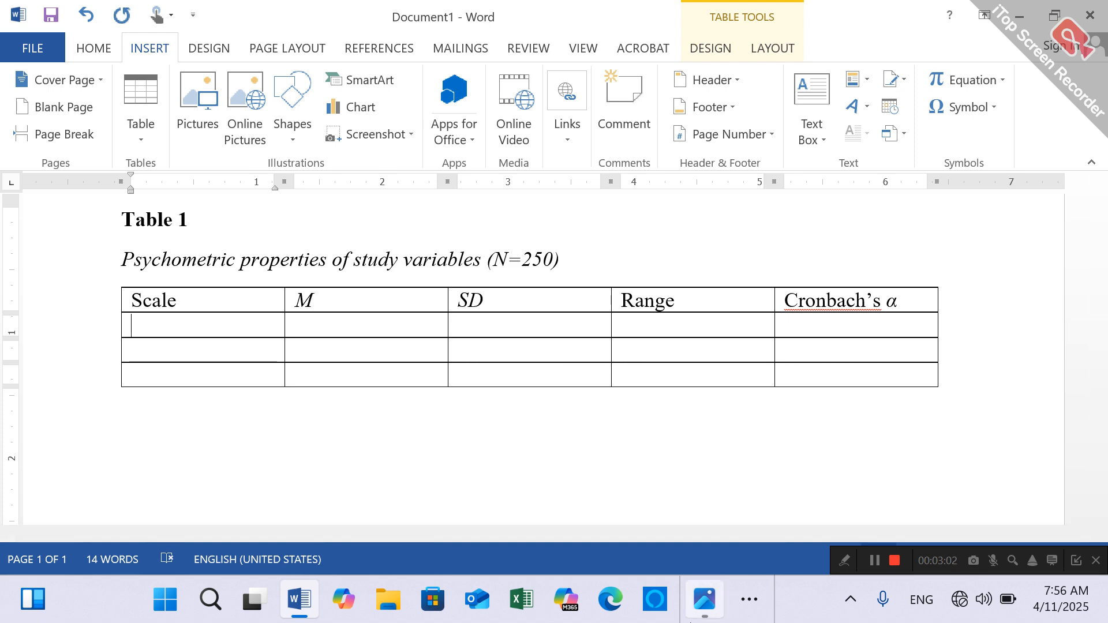
# - Check the variable names in the SPSS Descriptive Statistics output, then enter "Resilience" in the first cell under Scale in Word
pyautogui.click(755, 611)
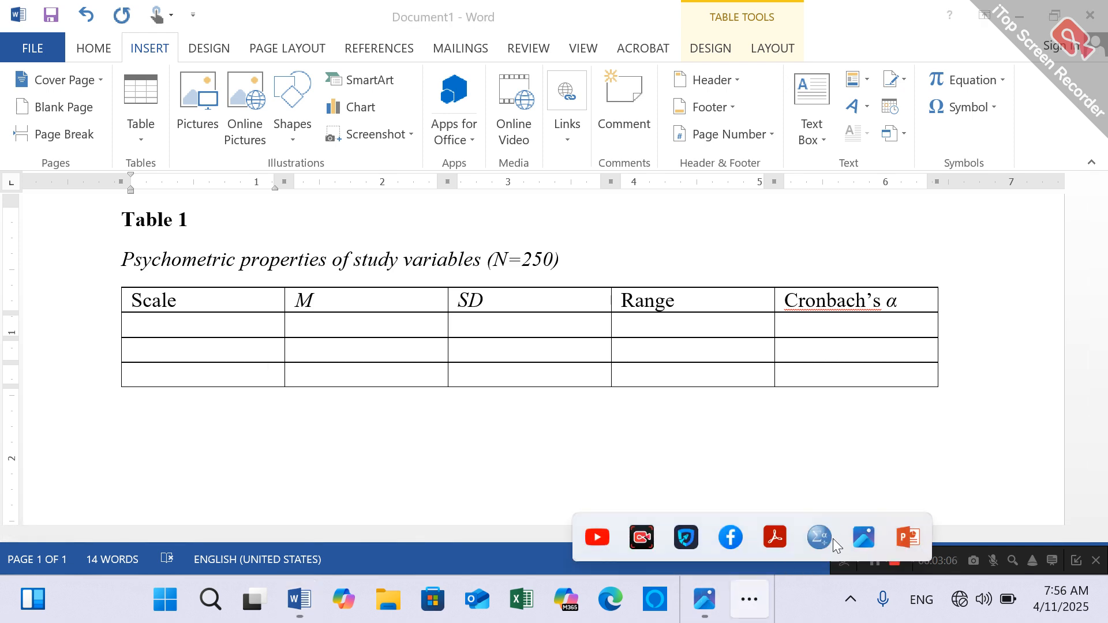
pyautogui.moveTo(820, 537)
pyautogui.click(802, 474)
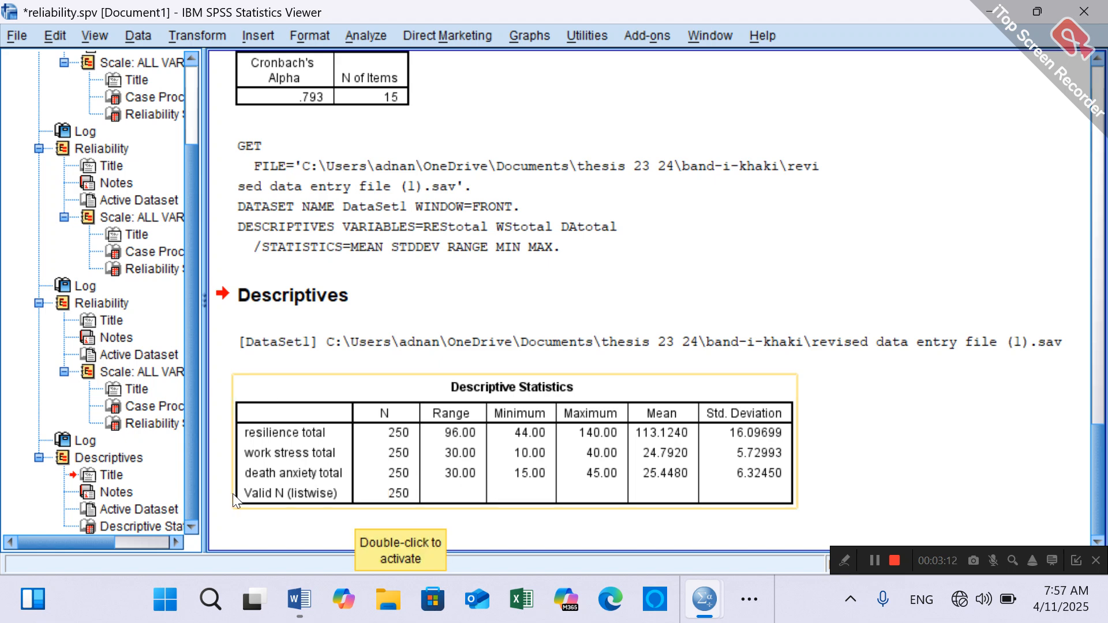
pyautogui.click(759, 604)
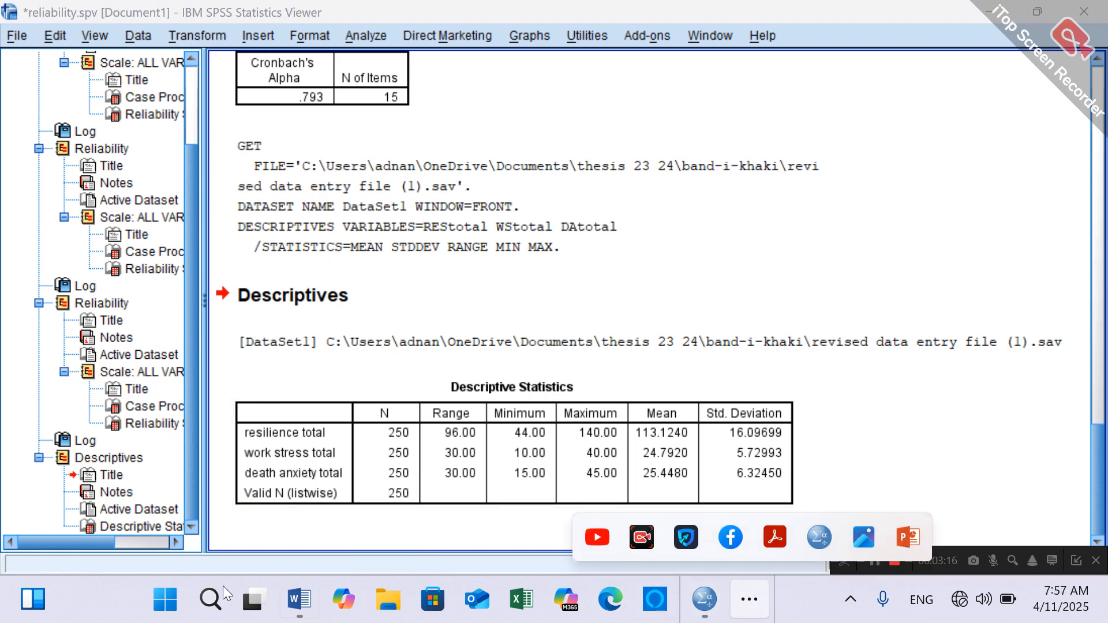
pyautogui.click(300, 600)
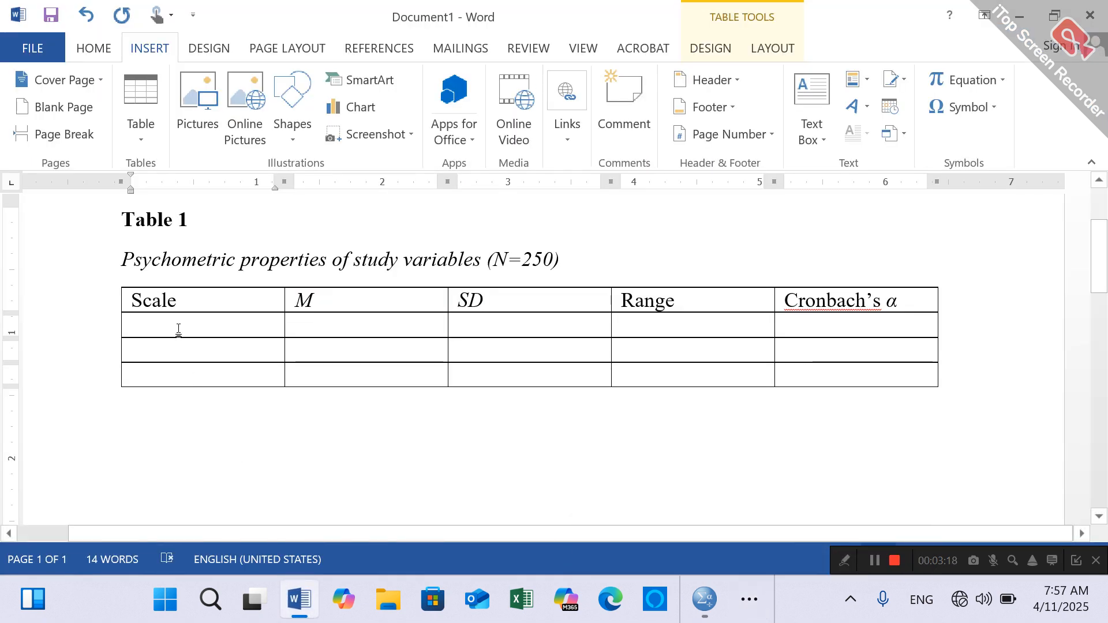
pyautogui.click(178, 329)
pyautogui.write('Re')
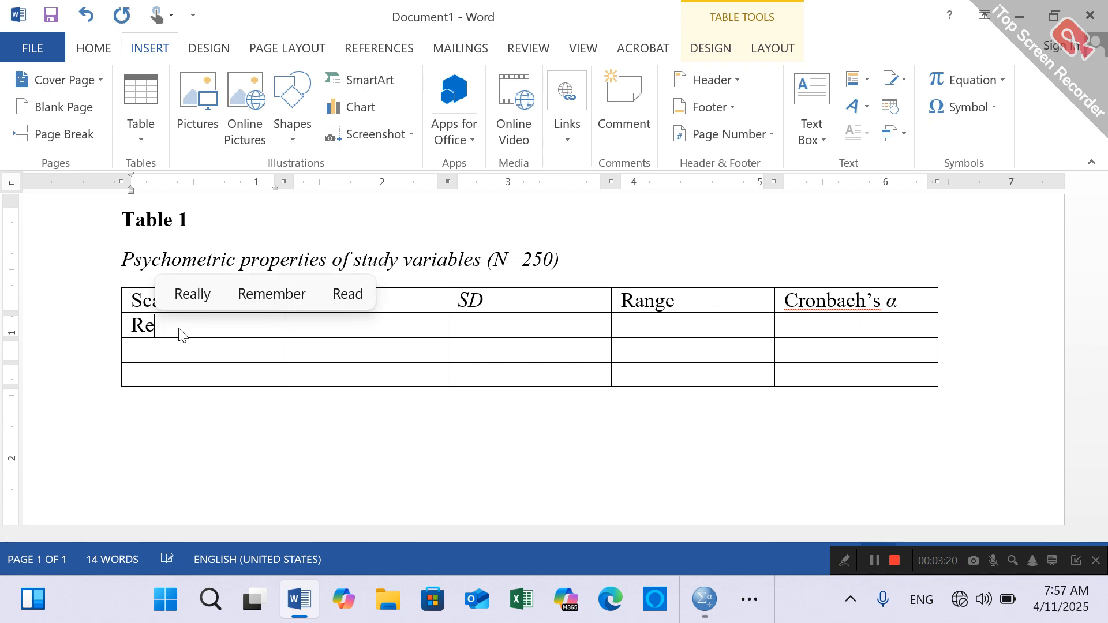
pyautogui.write('silience')
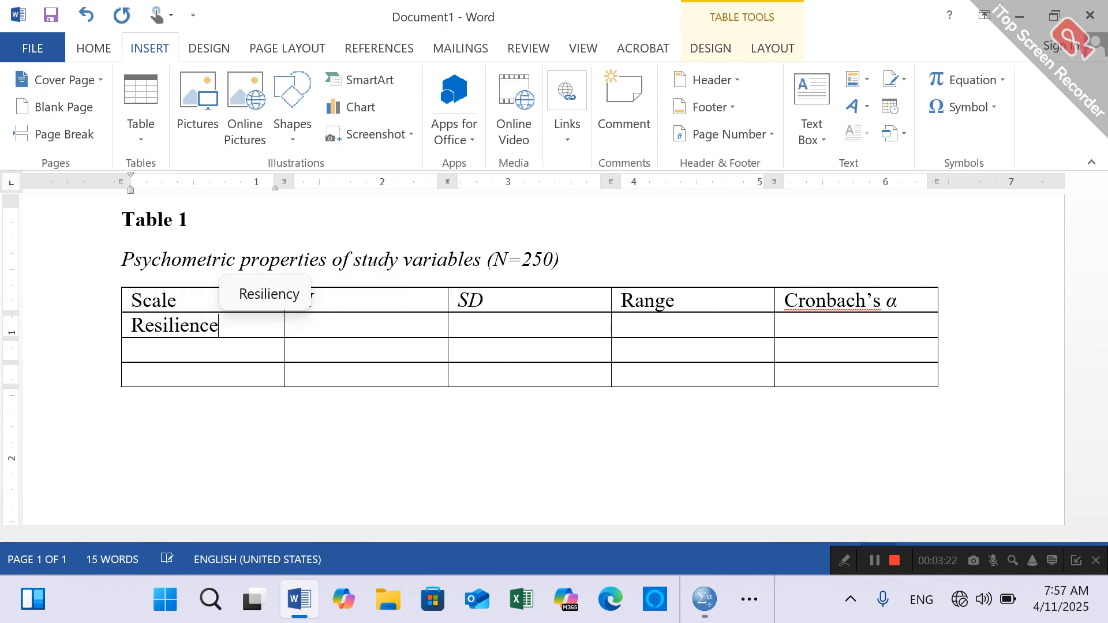
# - Enter "Work Stress" and "Death Anxiety" in the two remaining cells of the Scale column
pyautogui.press('Down')
pyautogui.write('Wor')
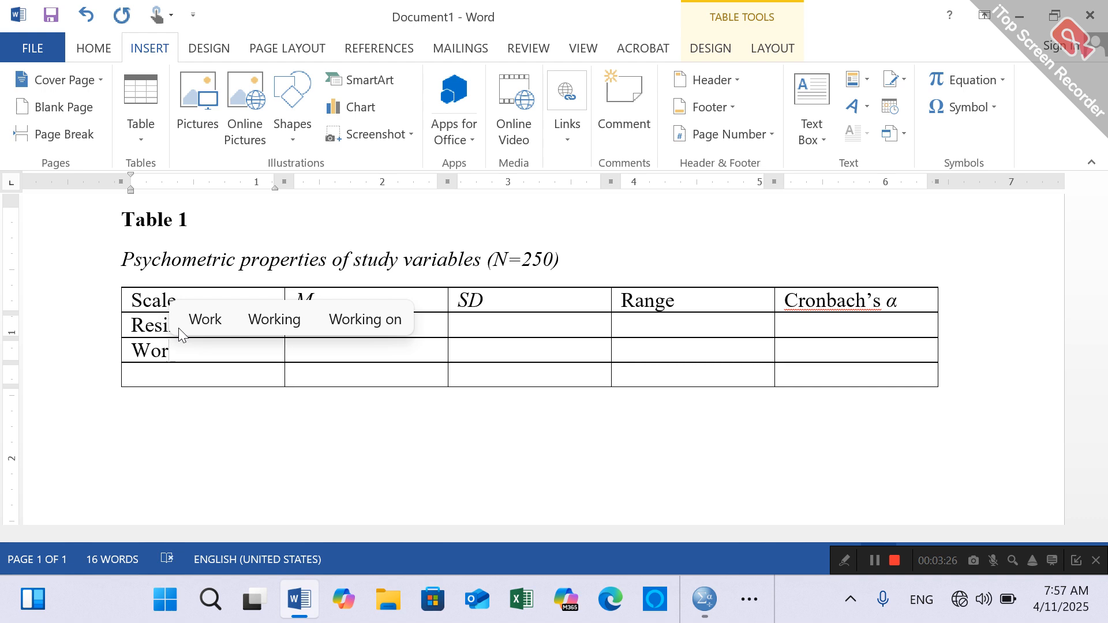
pyautogui.write('k Stres')
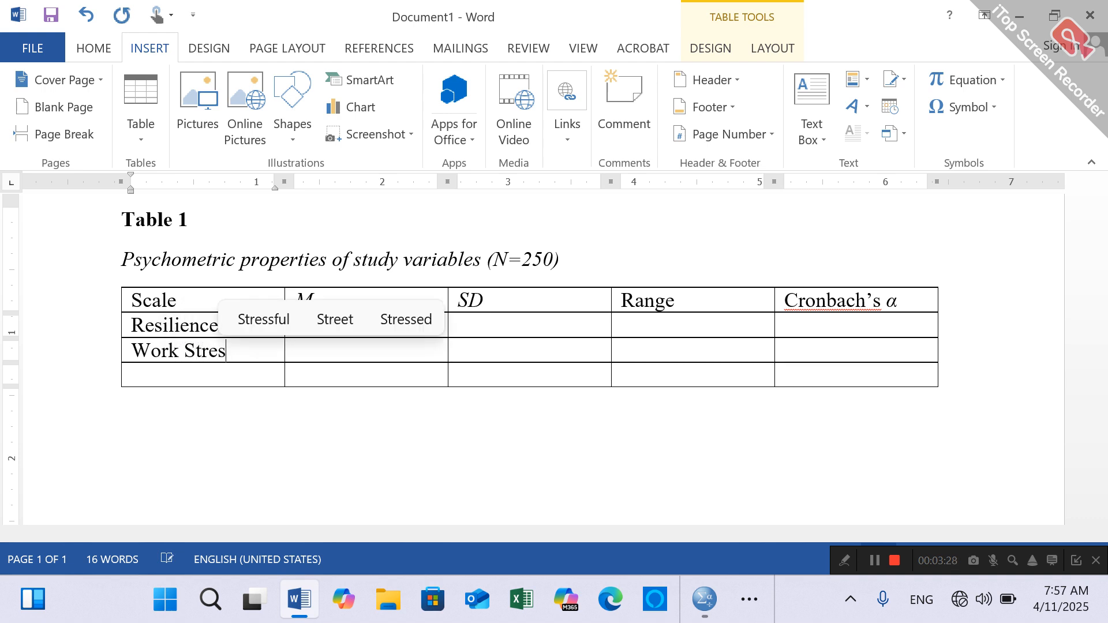
pyautogui.write('s')
pyautogui.press('Down')
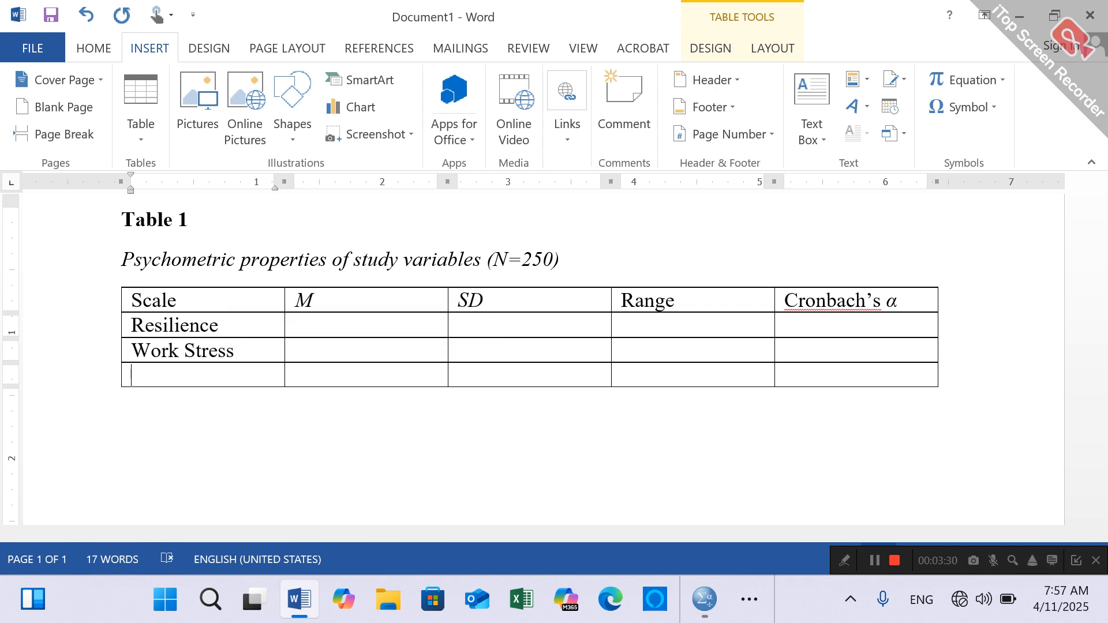
pyautogui.write('Death An')
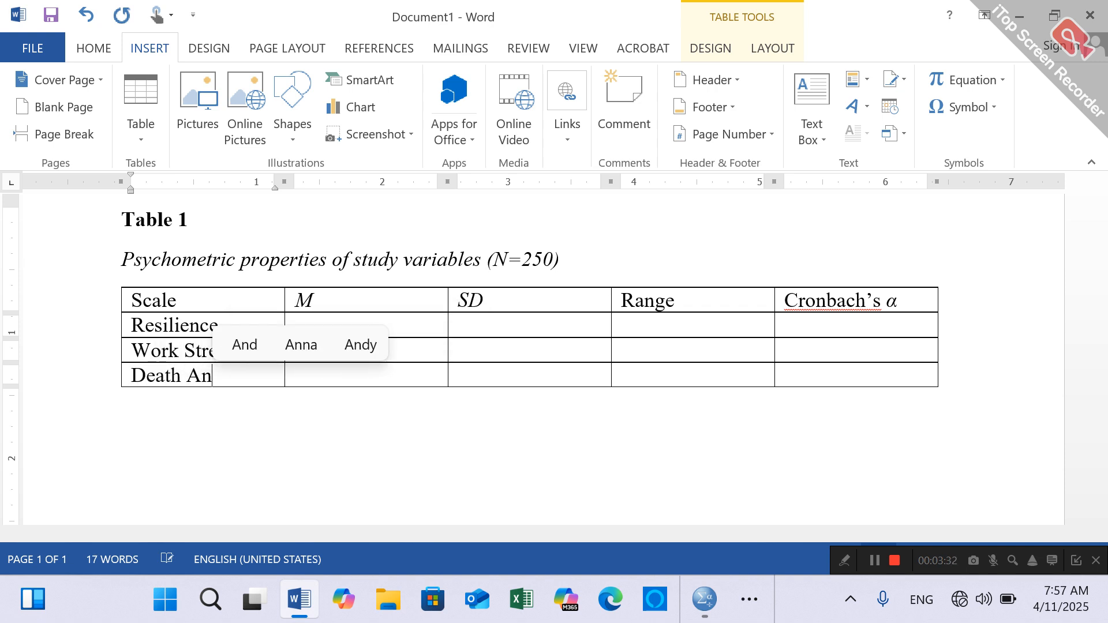
pyautogui.write('xiety')
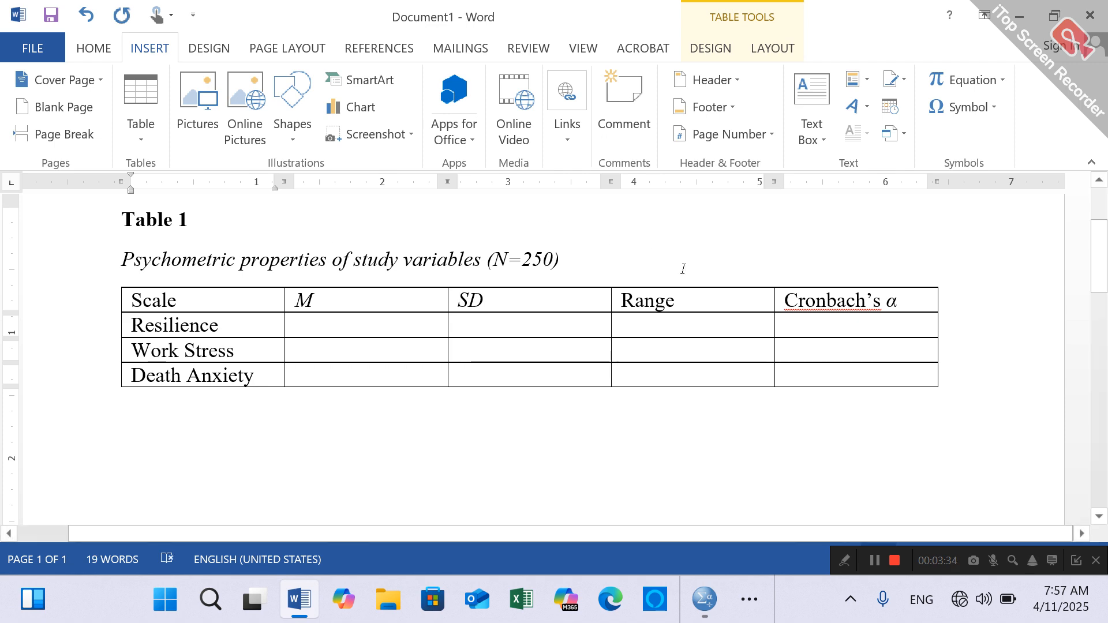
# - Set the line spacing of the whole table to 1.5
pyautogui.moveTo(245, 301); pyautogui.dragTo(852, 376)
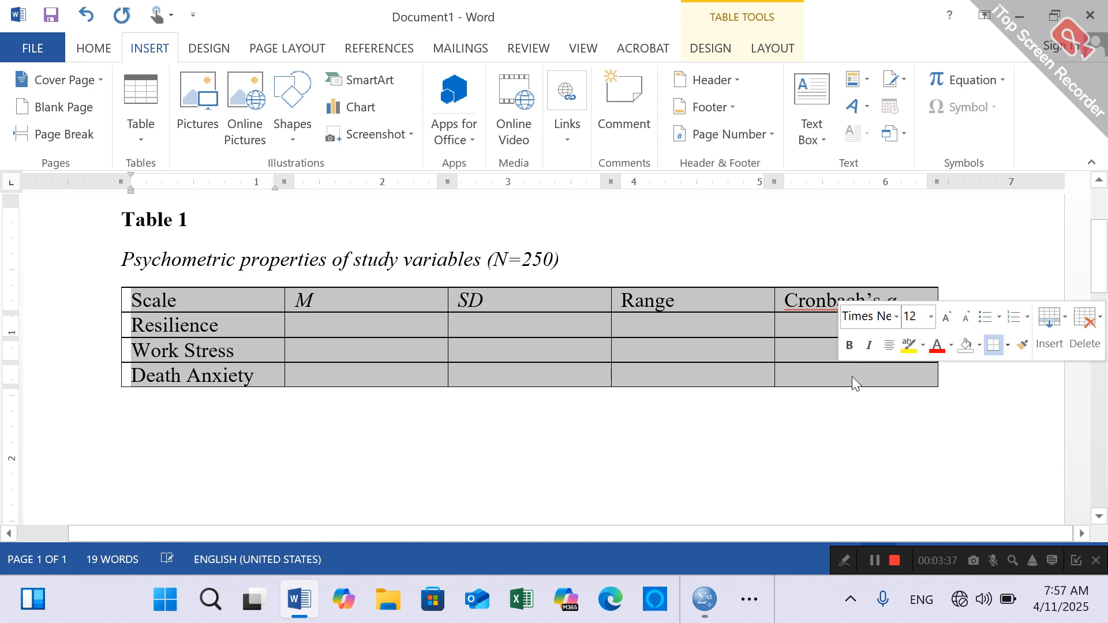
pyautogui.click(91, 46)
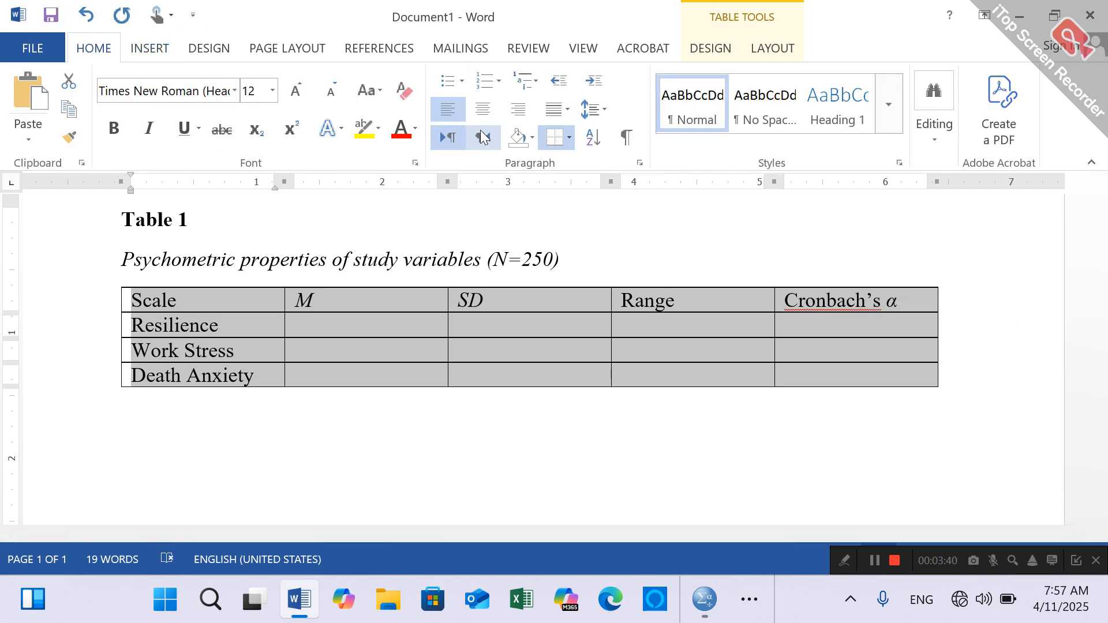
pyautogui.click(591, 109)
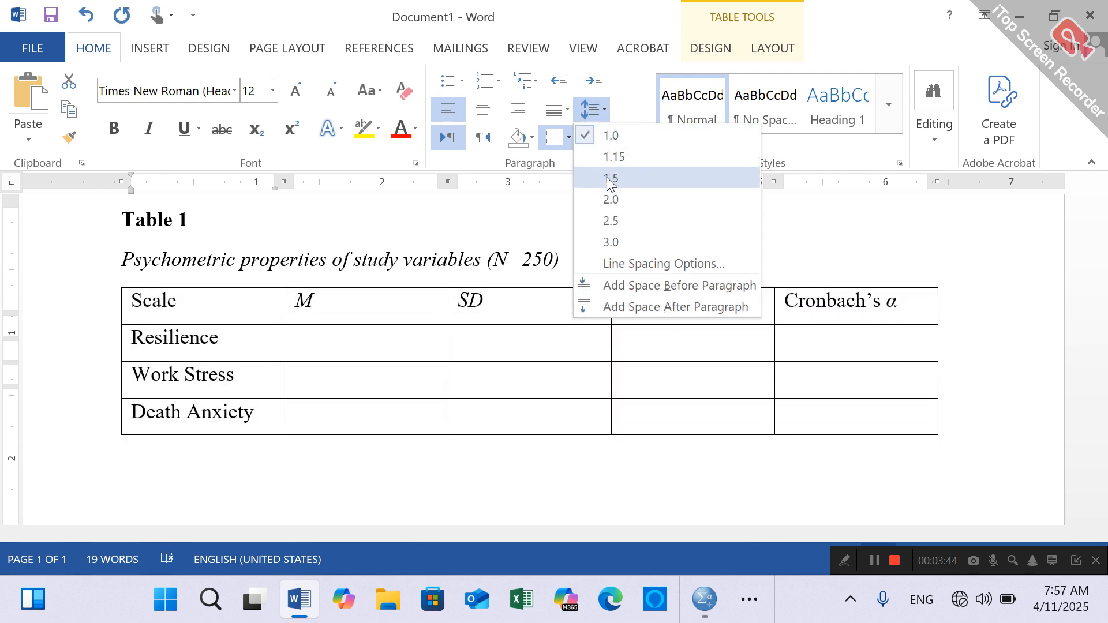
pyautogui.click(608, 180)
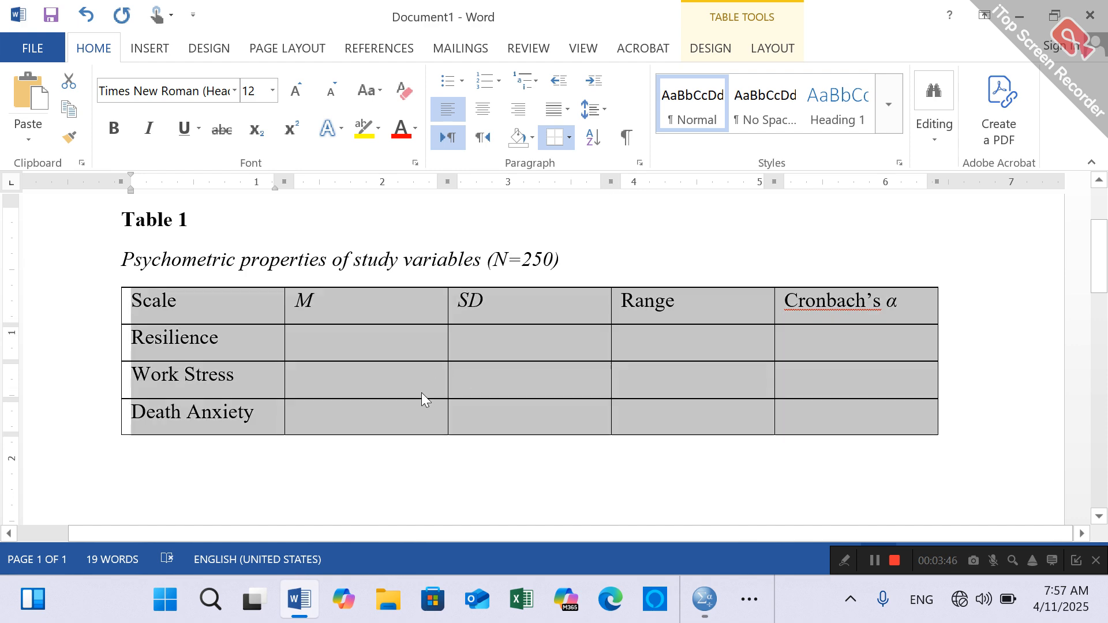
pyautogui.click(421, 393)
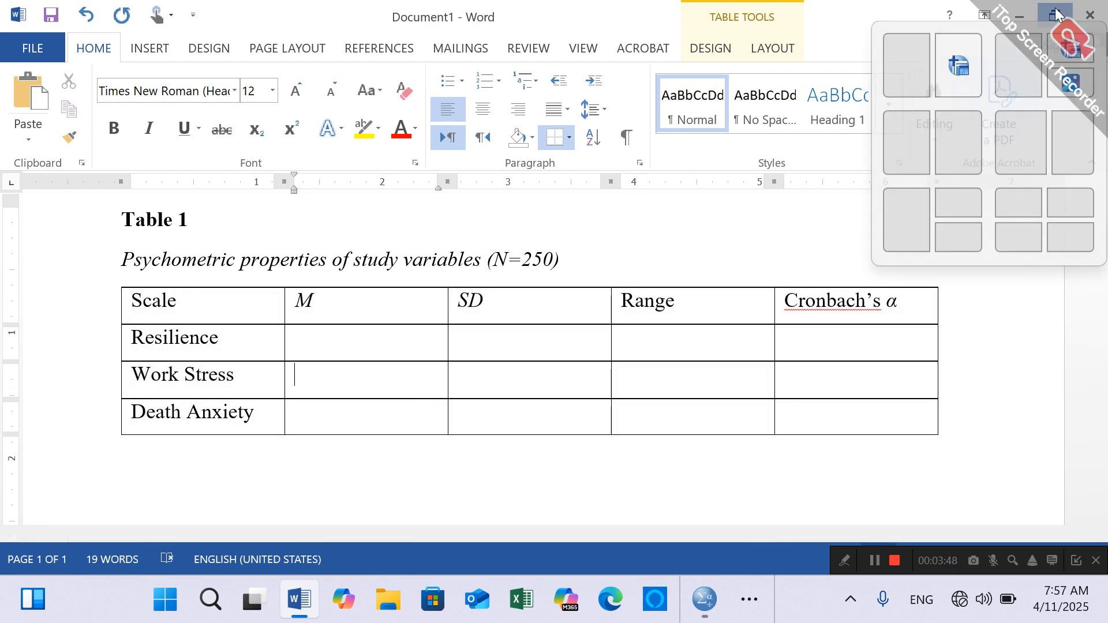
# - Arrange the Word and SPSS output windows side by side, narrowing the SPSS outline so the descriptive statistics sit beside the Word table
pyautogui.click(1058, 14)
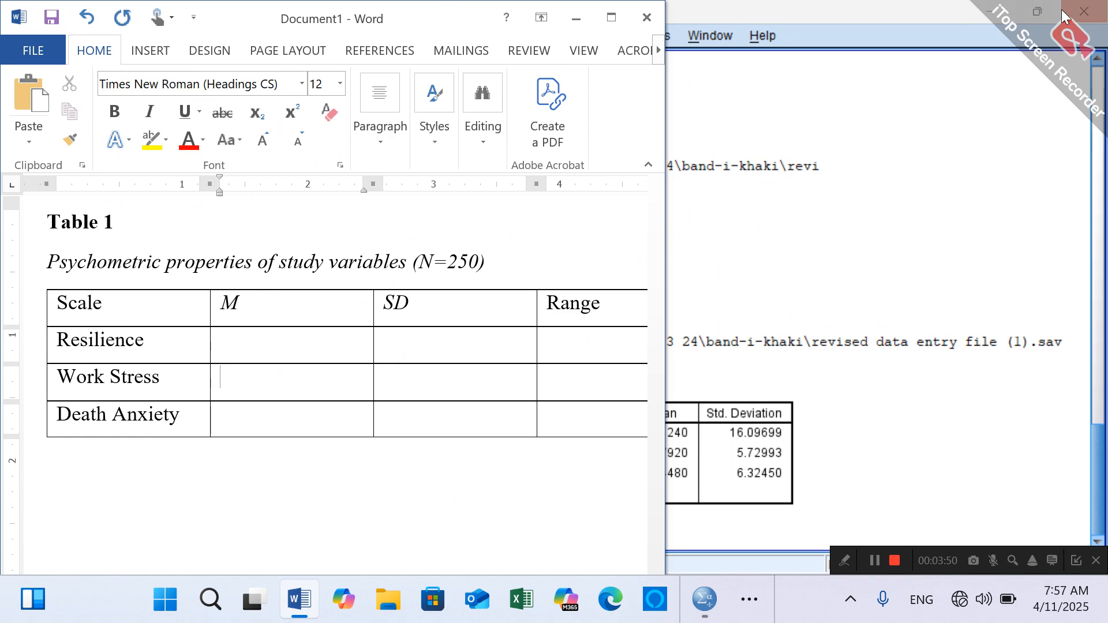
pyautogui.click(1039, 14)
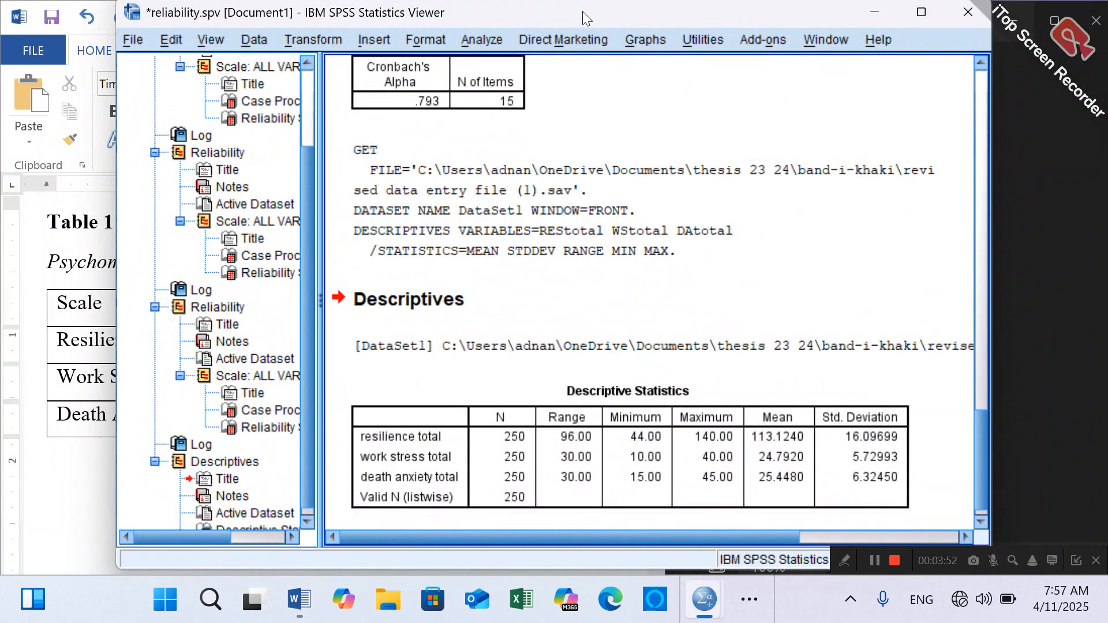
pyautogui.moveTo(583, 11); pyautogui.dragTo(708, 2)
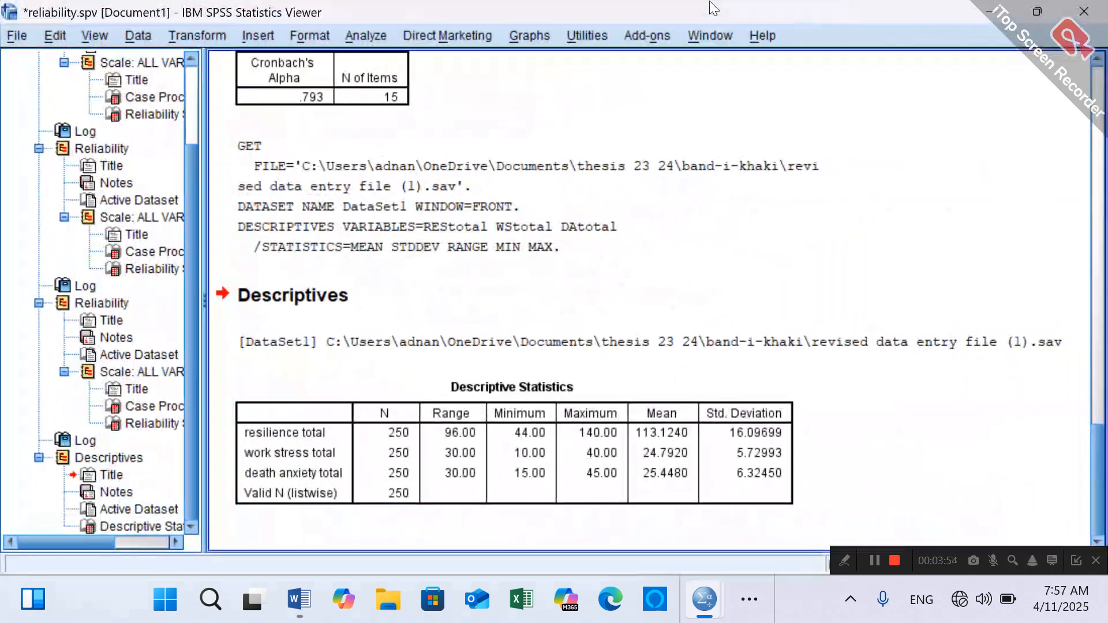
pyautogui.click(1044, 6)
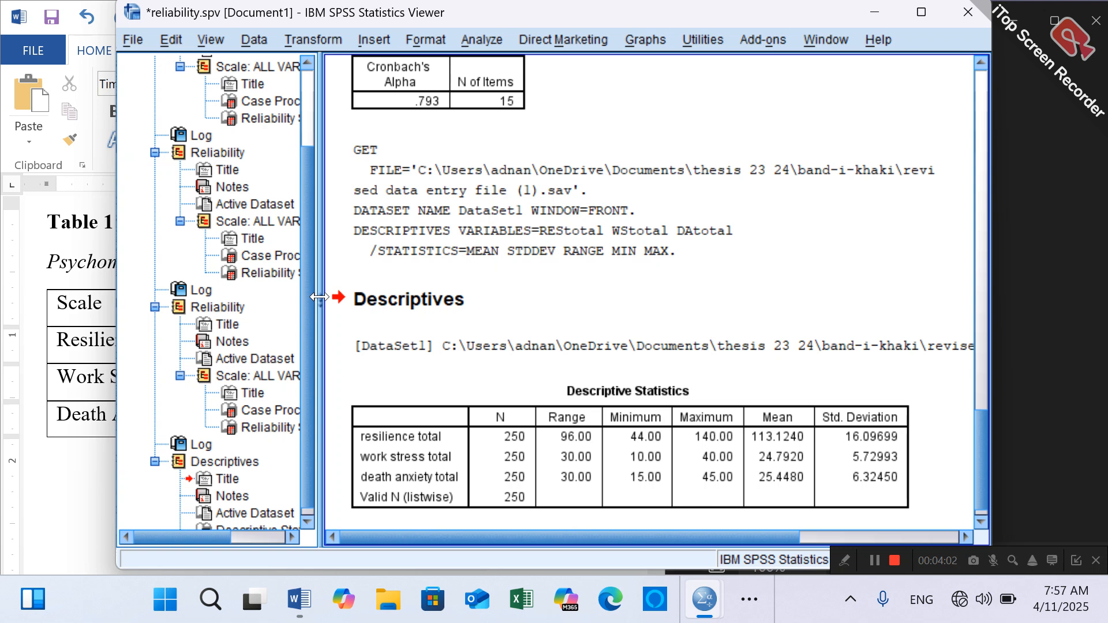
pyautogui.moveTo(320, 296); pyautogui.dragTo(213, 291)
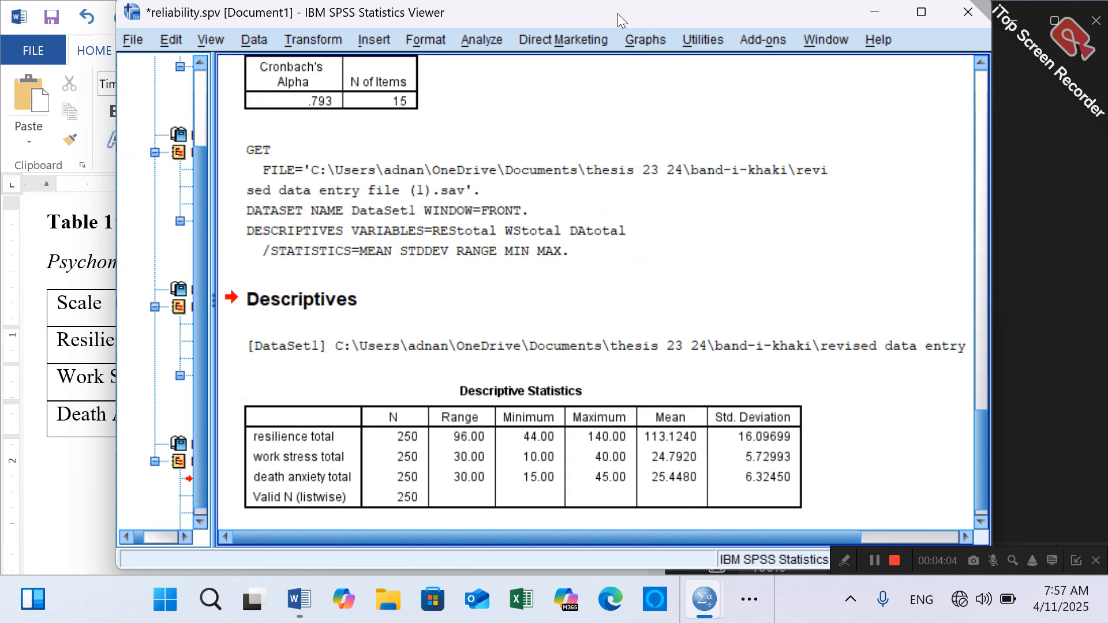
pyautogui.moveTo(587, 12); pyautogui.dragTo(885, 37)
pyautogui.click(243, 16)
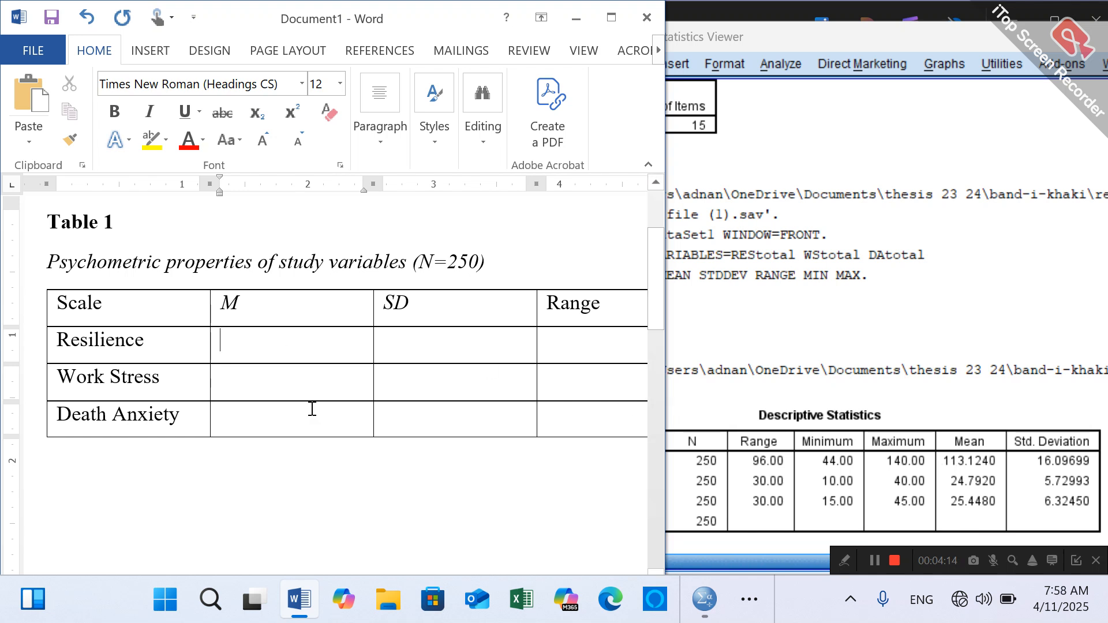
# - Enter 113.12 under M and 16.09 under SD in the Resilience row
pyautogui.write('113.12')
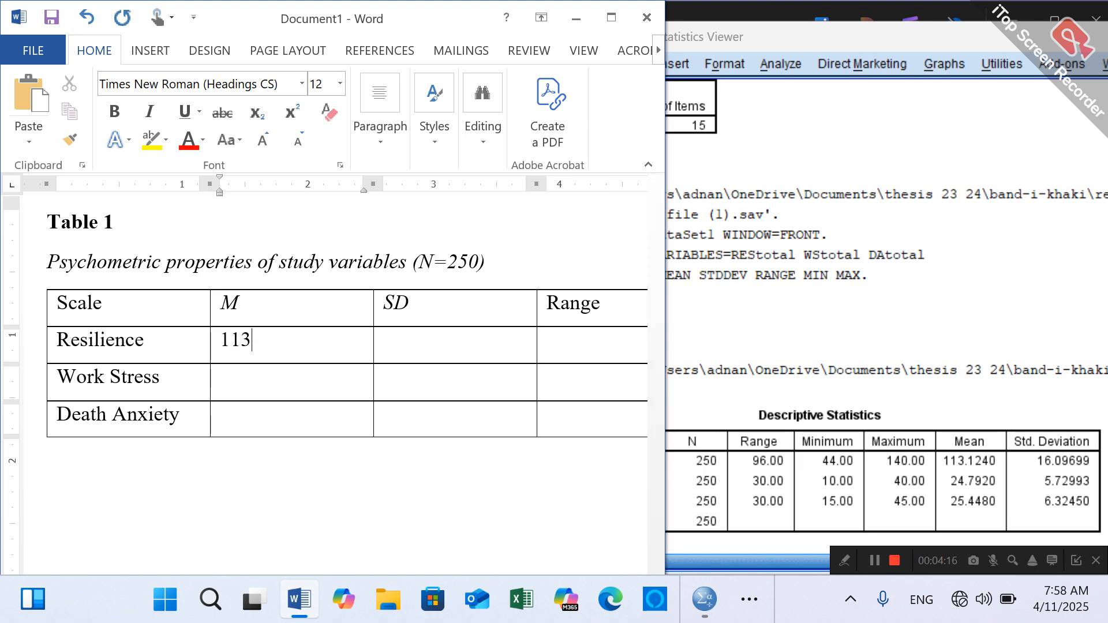
pyautogui.click(431, 347)
pyautogui.write('16')
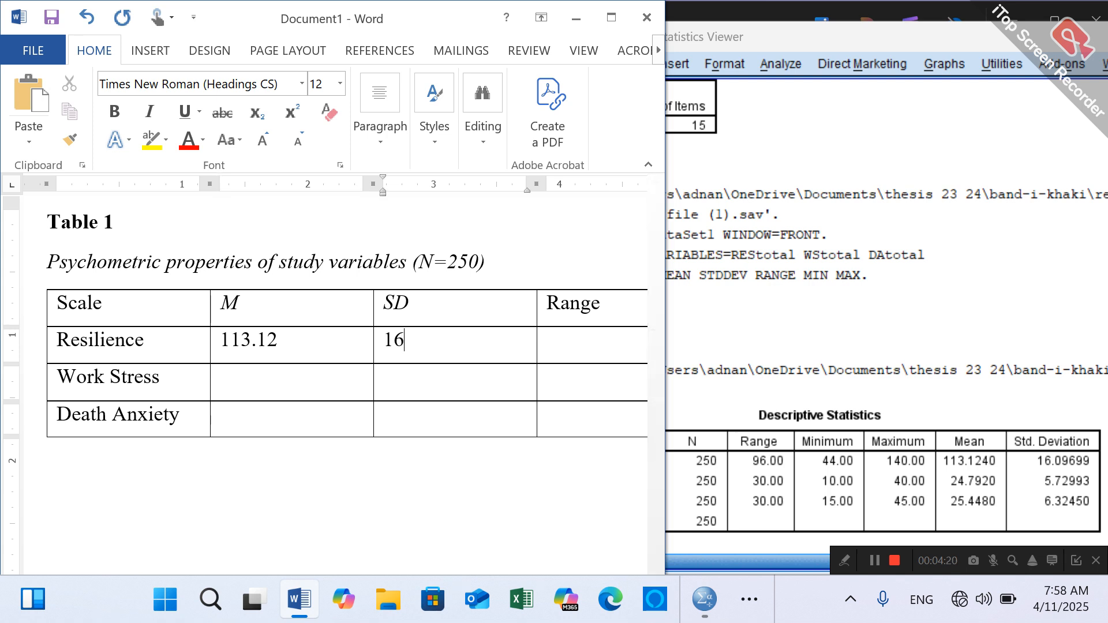
pyautogui.write('.09')
pyautogui.click(284, 383)
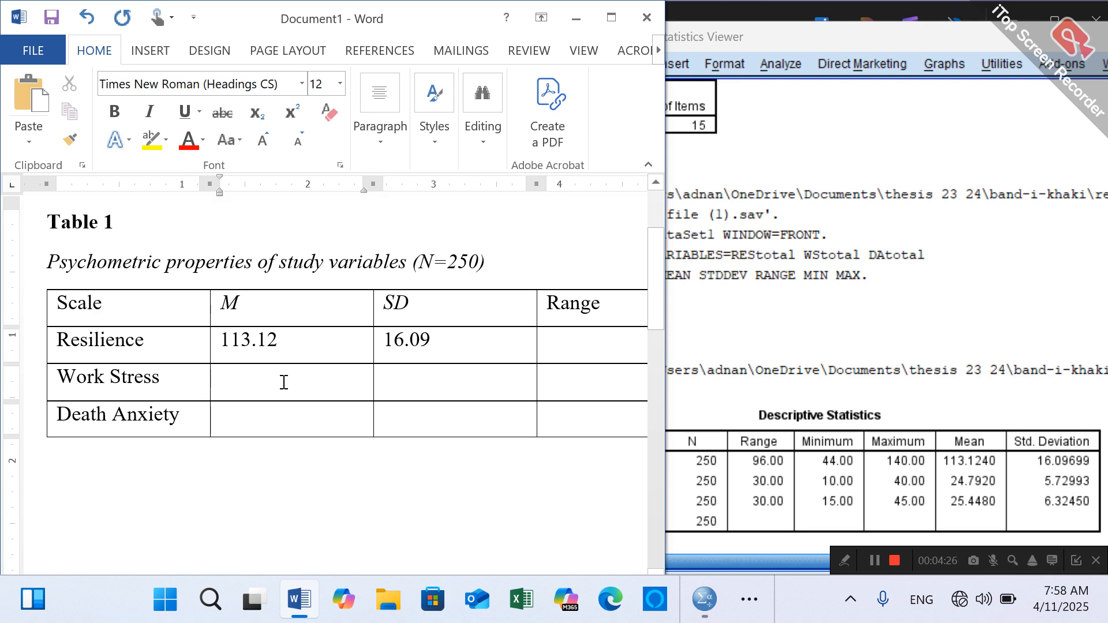
# - Enter 24.79 under M and 5.72 under SD in the Work Stress row
pyautogui.write('24.7')
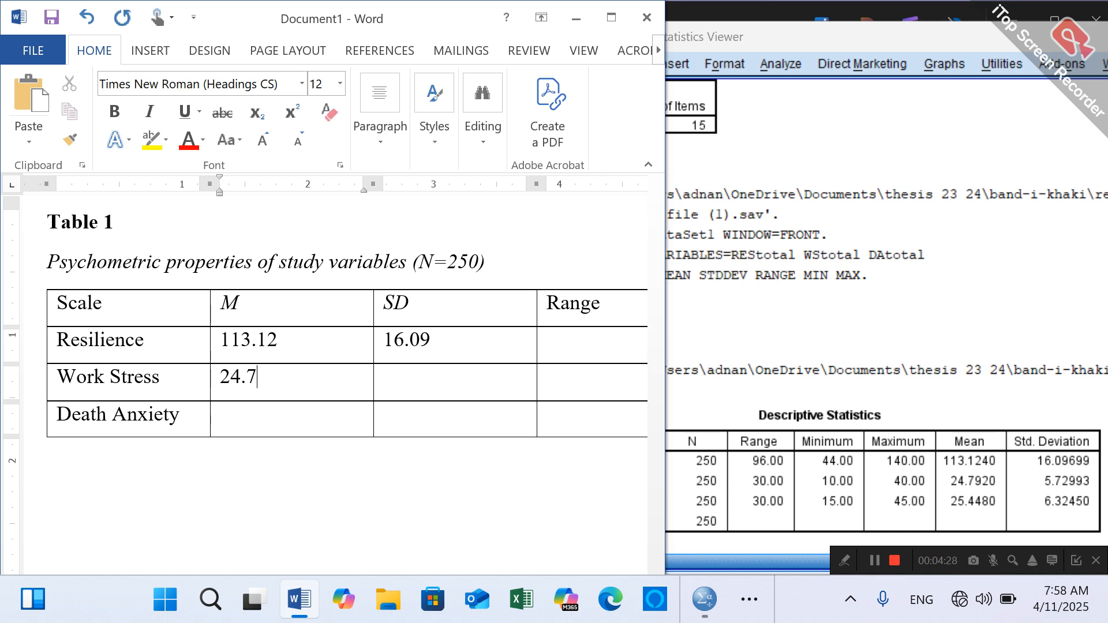
pyautogui.write('9')
pyautogui.press('Tab')
pyautogui.write('5.7')
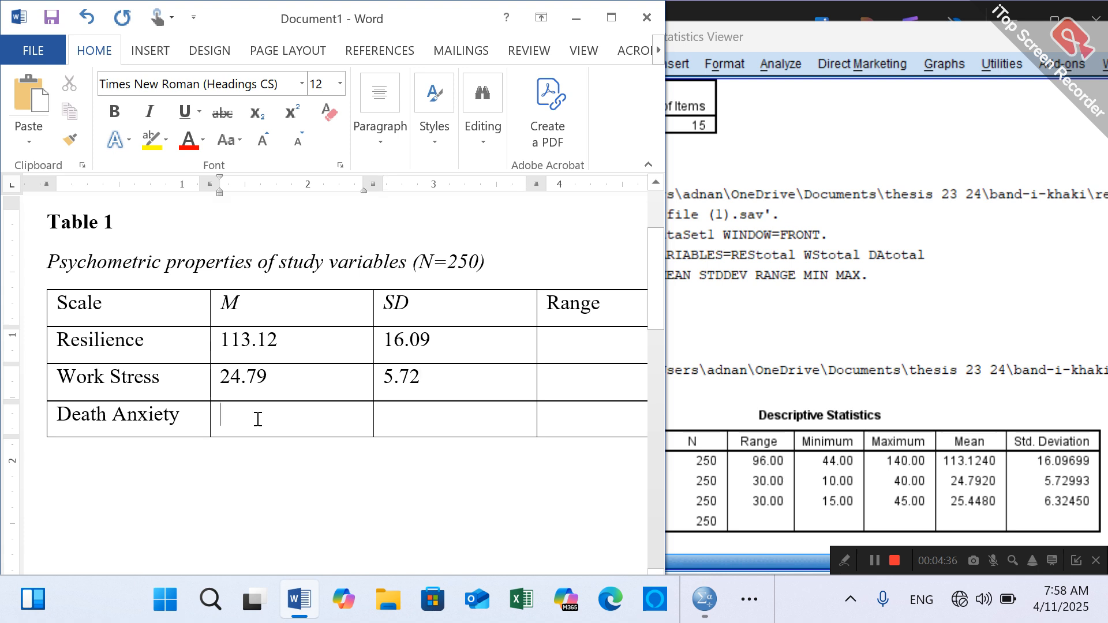
pyautogui.write('45')
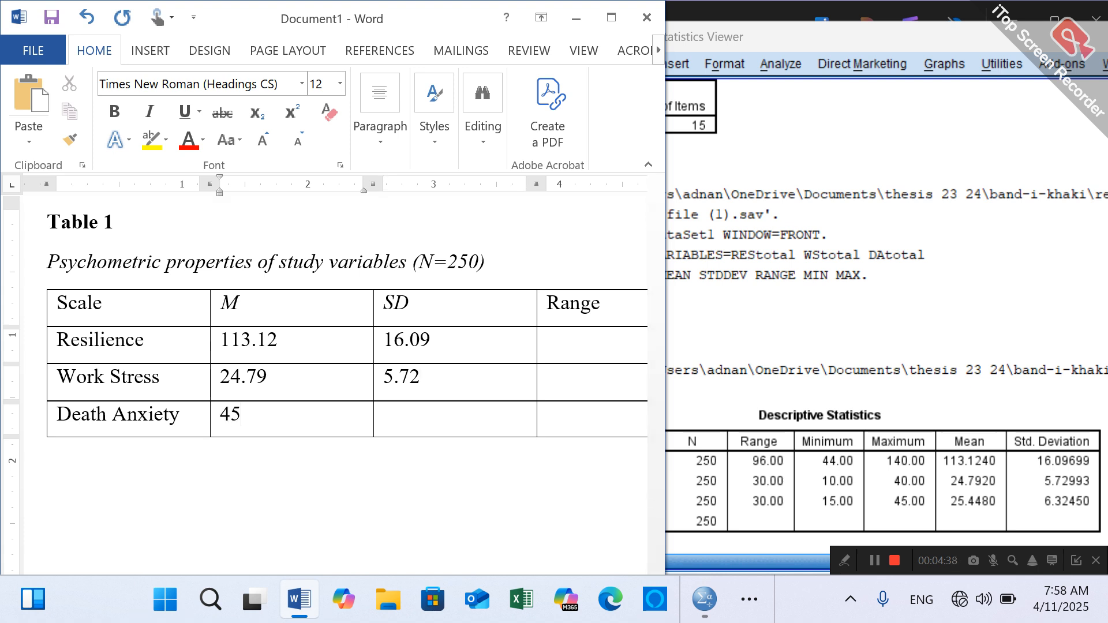
# - Enter 25.44 under M and 6.32 under SD in the Death Anxiety row
pyautogui.press('BackSpace')
pyautogui.write('25.44')
pyautogui.press('Tab')
pyautogui.write('6.32')
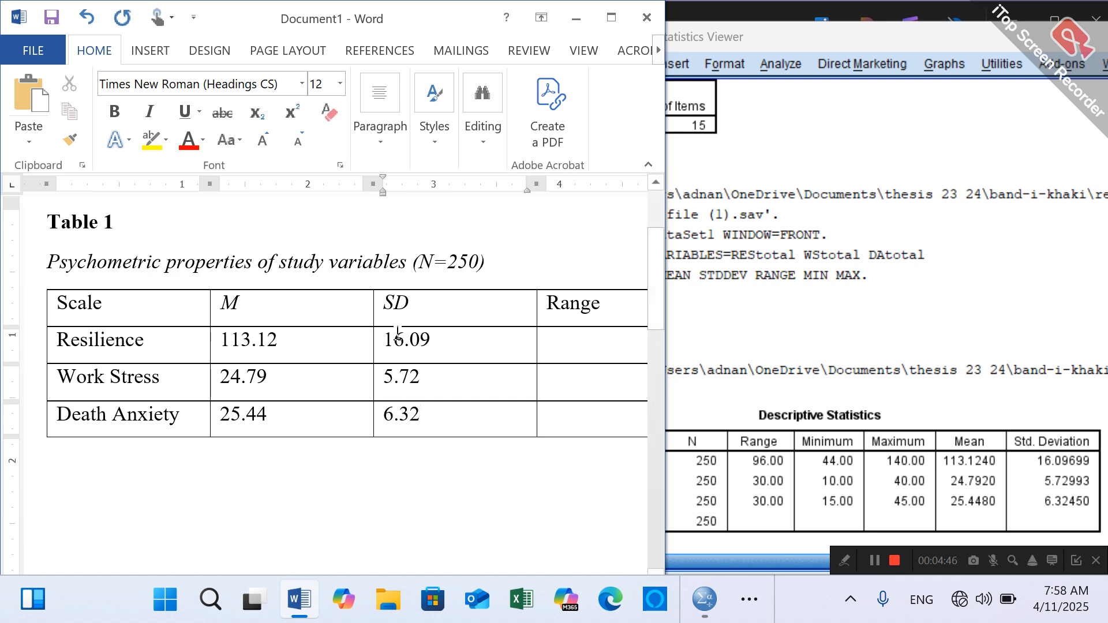
# - Fill the Range column with 44-140 for Resilience, 10-40 for Work Stress and 15-45 for Death Anxiety
pyautogui.click(560, 346)
pyautogui.write('44')
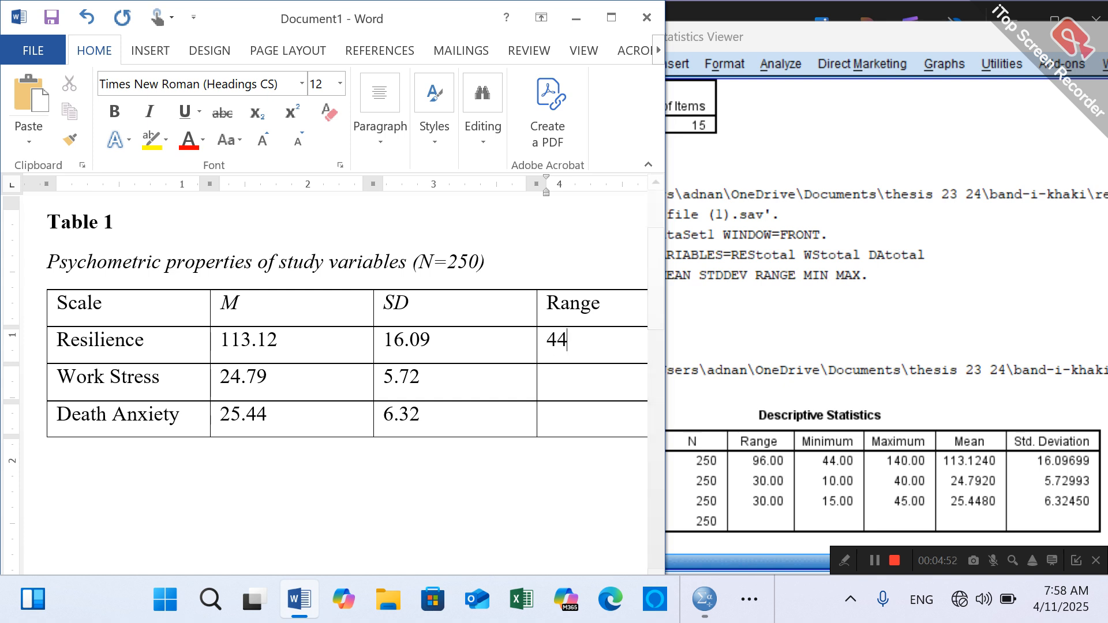
pyautogui.write('-140')
pyautogui.write('10')
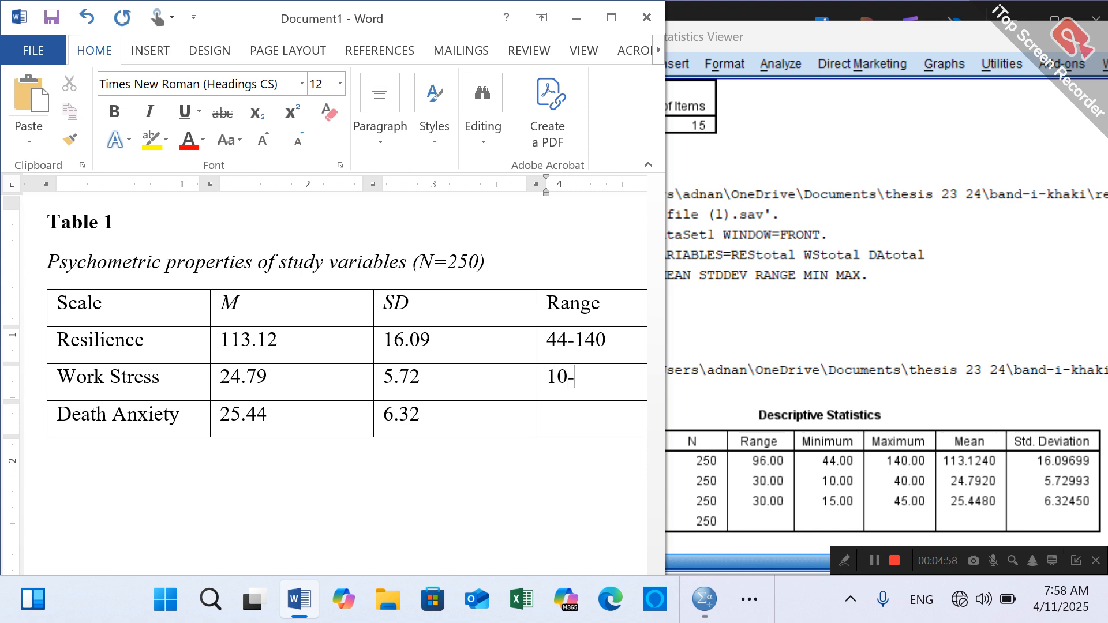
pyautogui.write('-40')
pyautogui.write('45')
pyautogui.press('BackSpace')
pyautogui.press('BackSpace')
pyautogui.write('15-45')
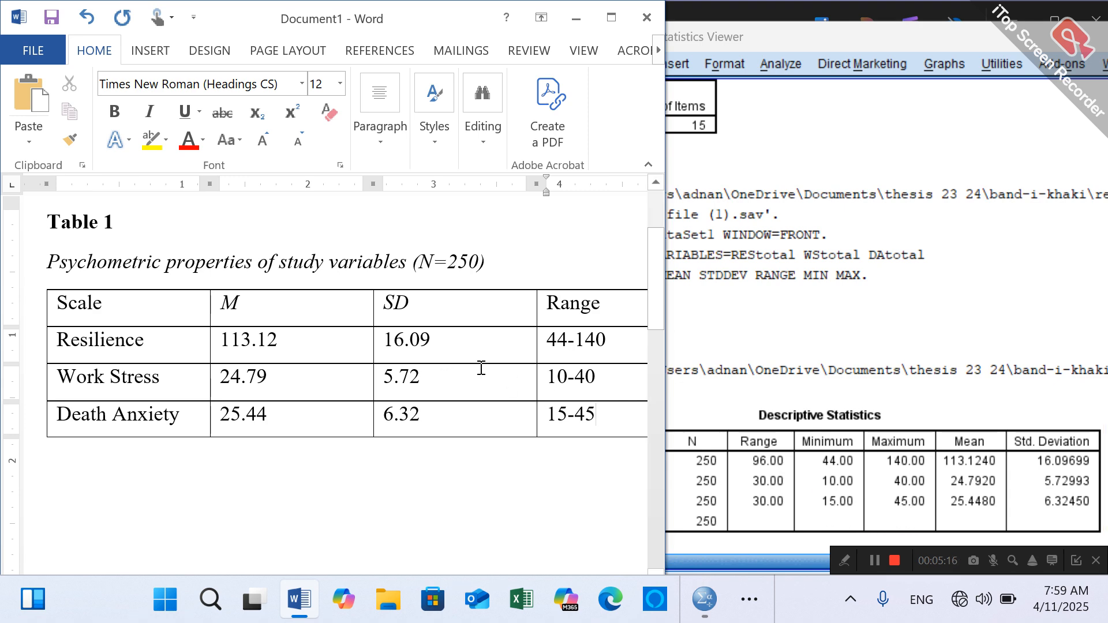
# - Switch to the SPSS output and find the Reliability Statistics table for the 28-item scale
pyautogui.click(476, 513)
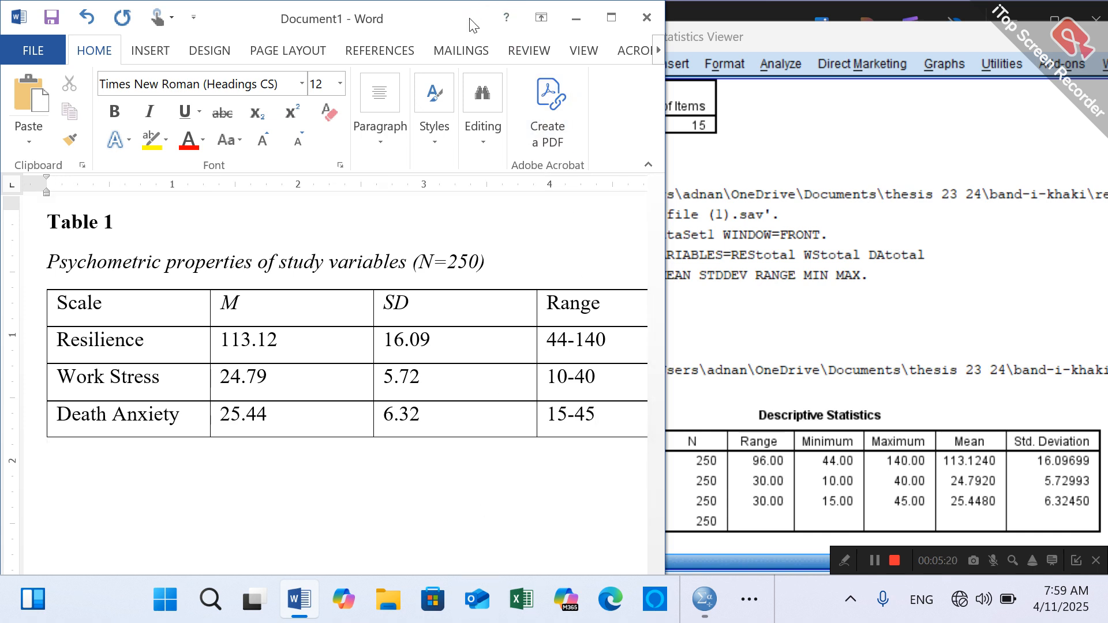
pyautogui.hscroll(5, 335, 375)
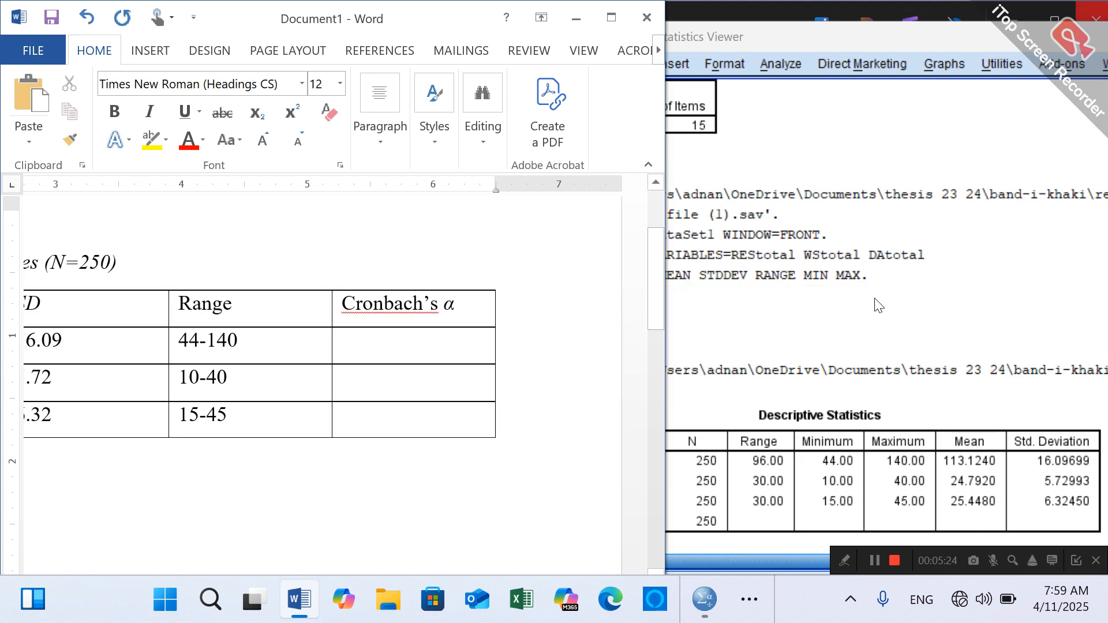
pyautogui.click(920, 7)
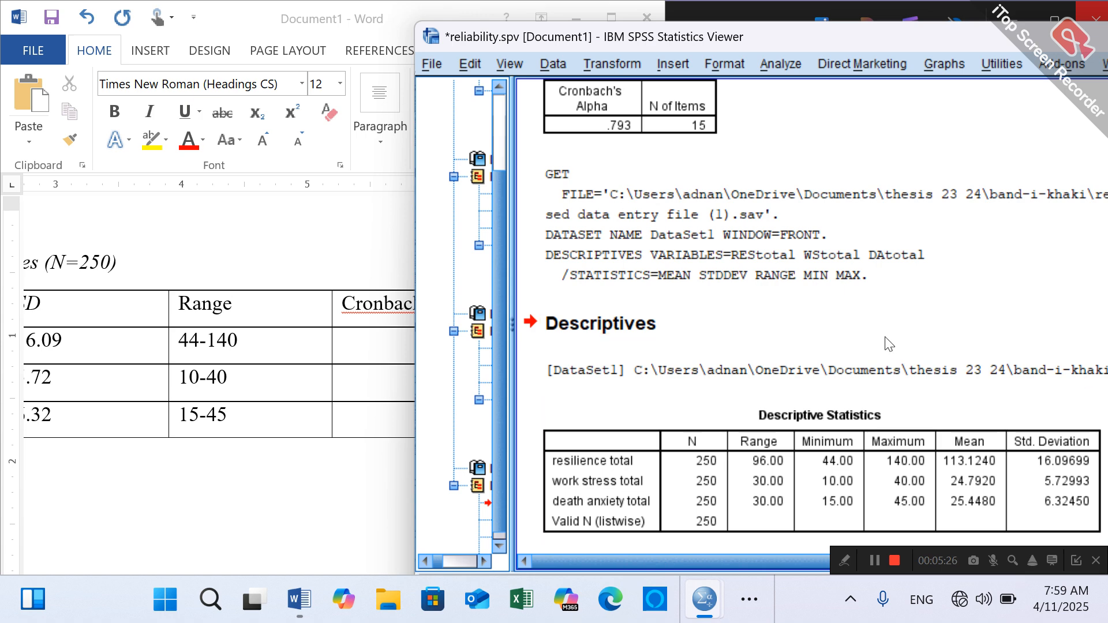
pyautogui.moveTo(806, 43); pyautogui.dragTo(565, 65)
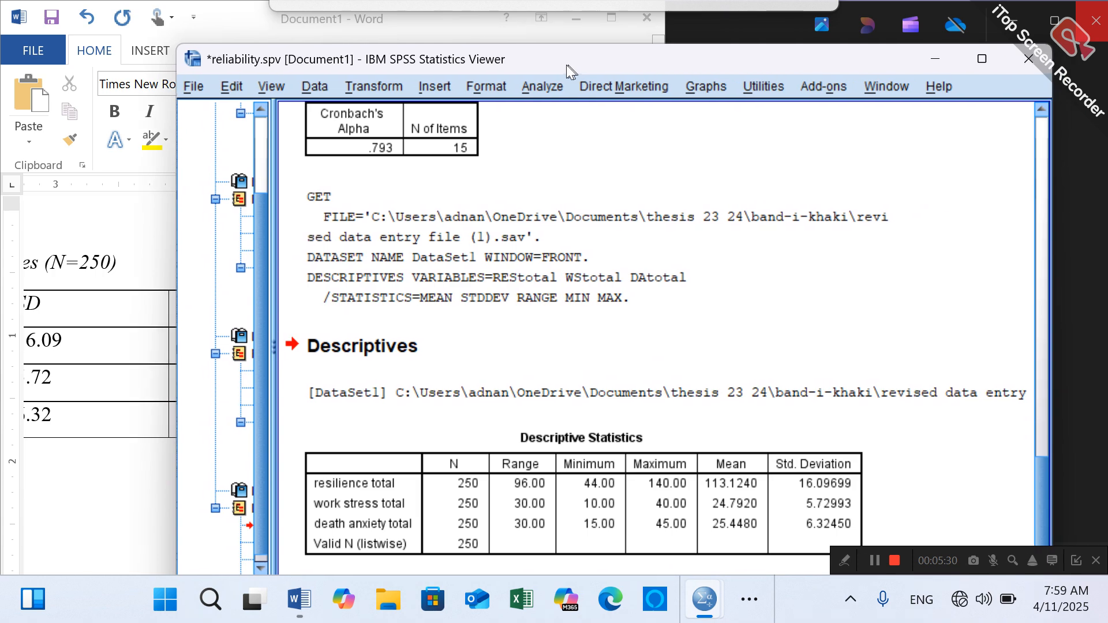
pyautogui.moveTo(1036, 500); pyautogui.dragTo(1034, 230)
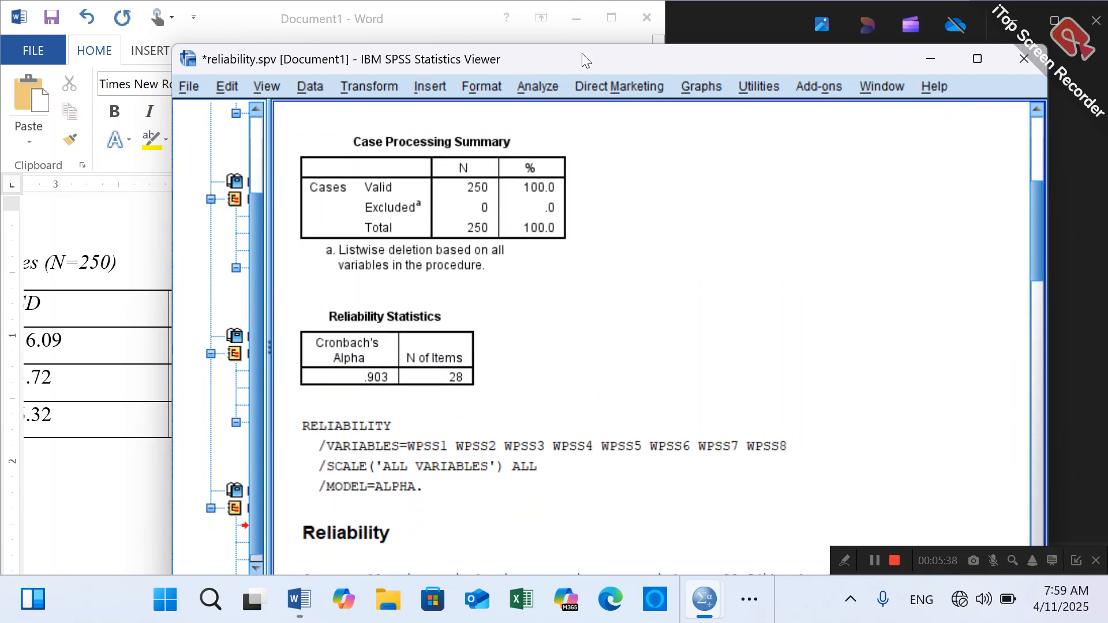
# - Place the SPSS output window beside the Word table so the 28-item reliability result and the Cronbach's α column both show
pyautogui.moveTo(582, 53); pyautogui.dragTo(916, 56)
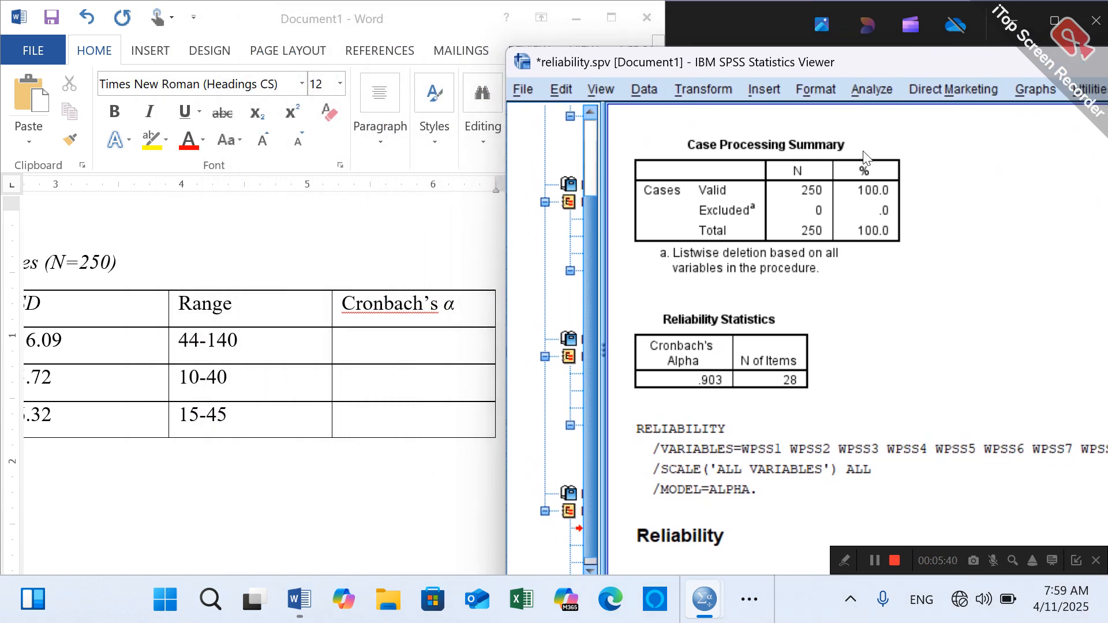
pyautogui.click(750, 426)
pyautogui.doubleClick(730, 63)
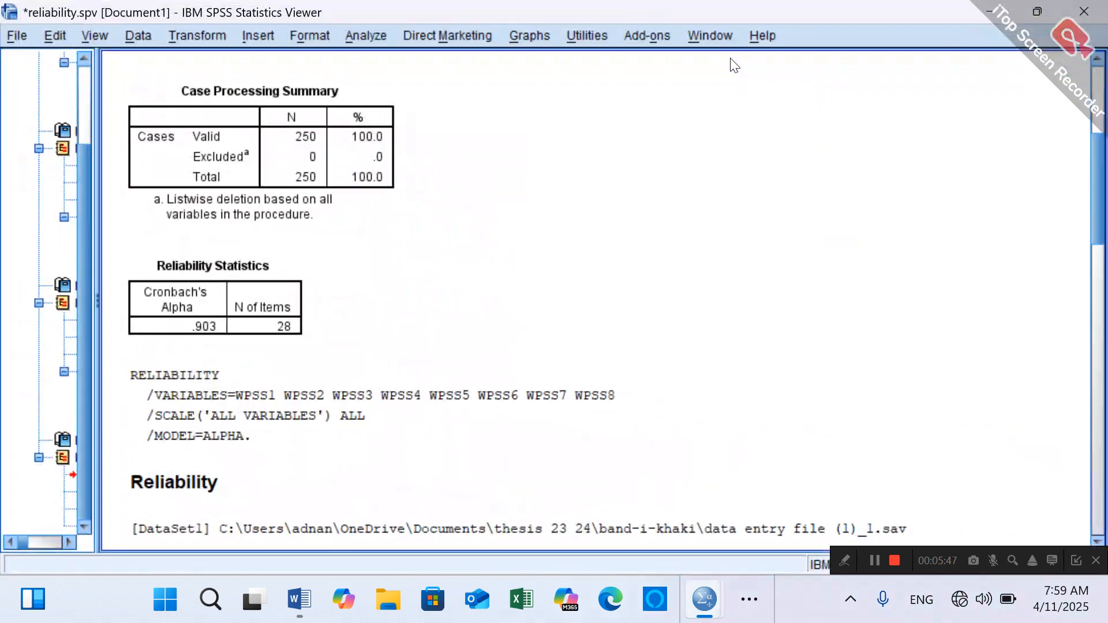
pyautogui.click(1039, 11)
pyautogui.moveTo(611, 64); pyautogui.dragTo(751, 37)
pyautogui.click(472, 485)
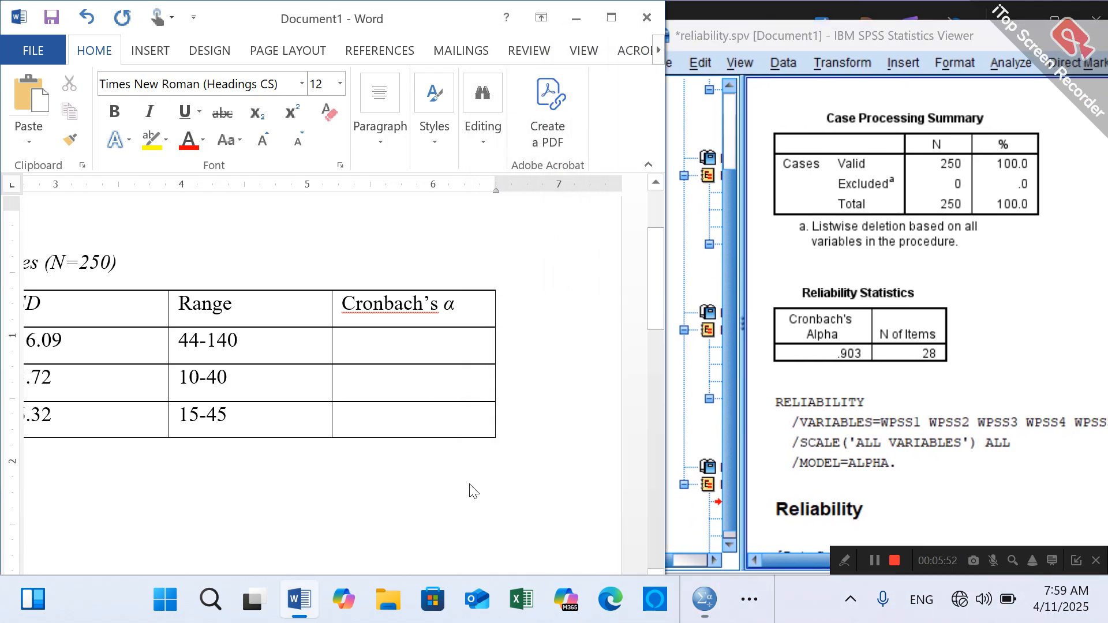
# - Maximize the Word document and enter 0.90 under Cronbach's α in the Work Stress row
pyautogui.click(612, 17)
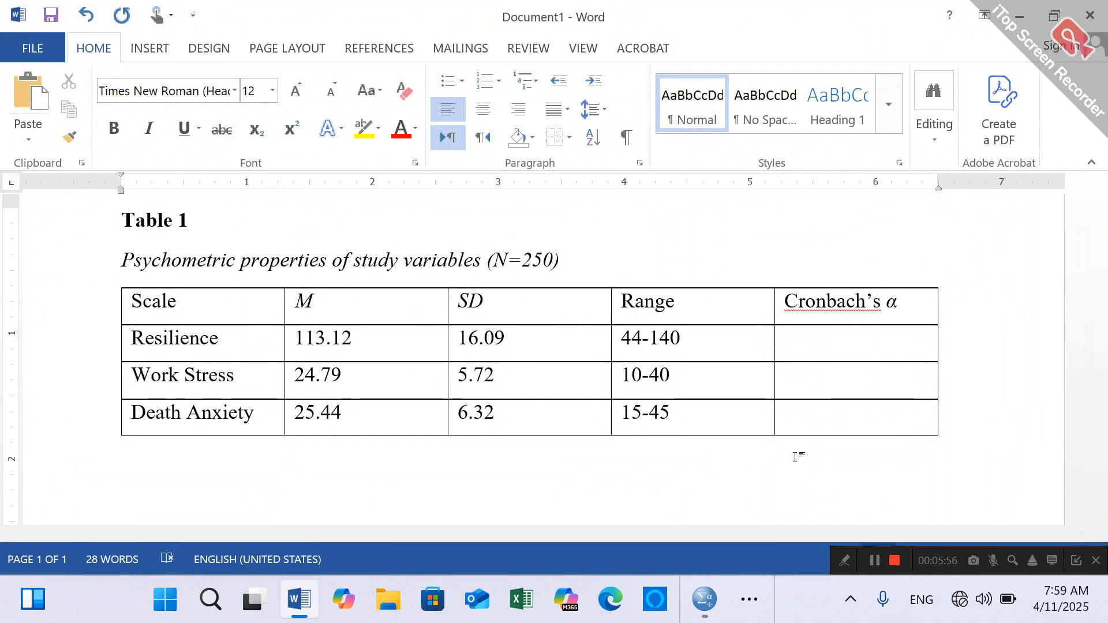
pyautogui.moveTo(920, 534); pyautogui.dragTo(801, 563)
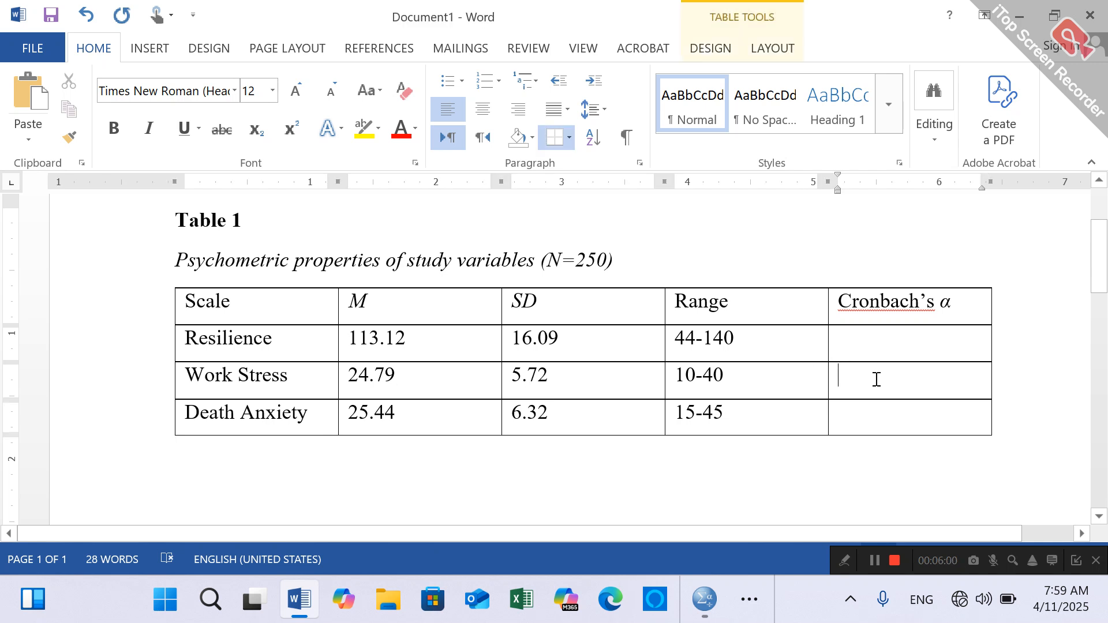
pyautogui.write('0')
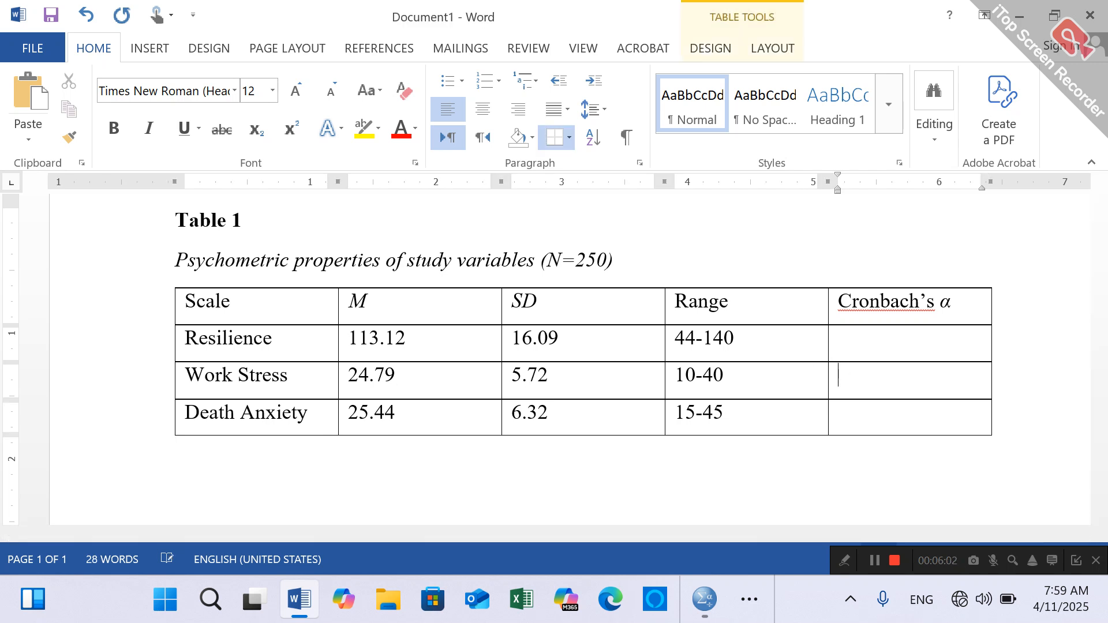
pyautogui.write('0.90')
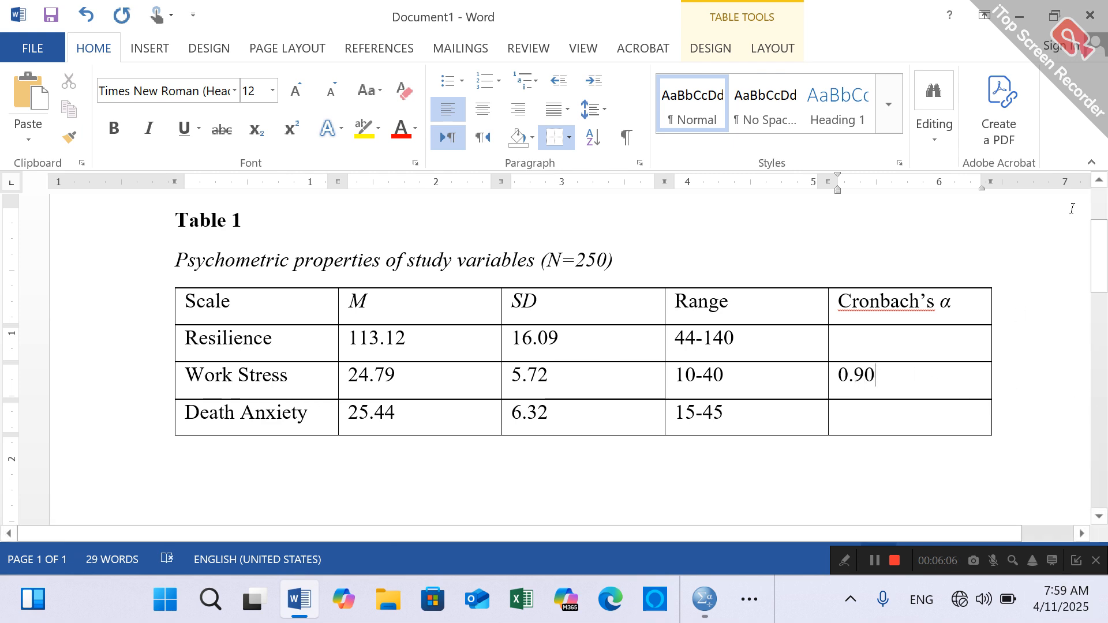
# - Look up the 8-item scale's Cronbach's alpha in the SPSS output and enter 0.66 under Cronbach's α in Word's Death Anxiety row
pyautogui.click(1055, 15)
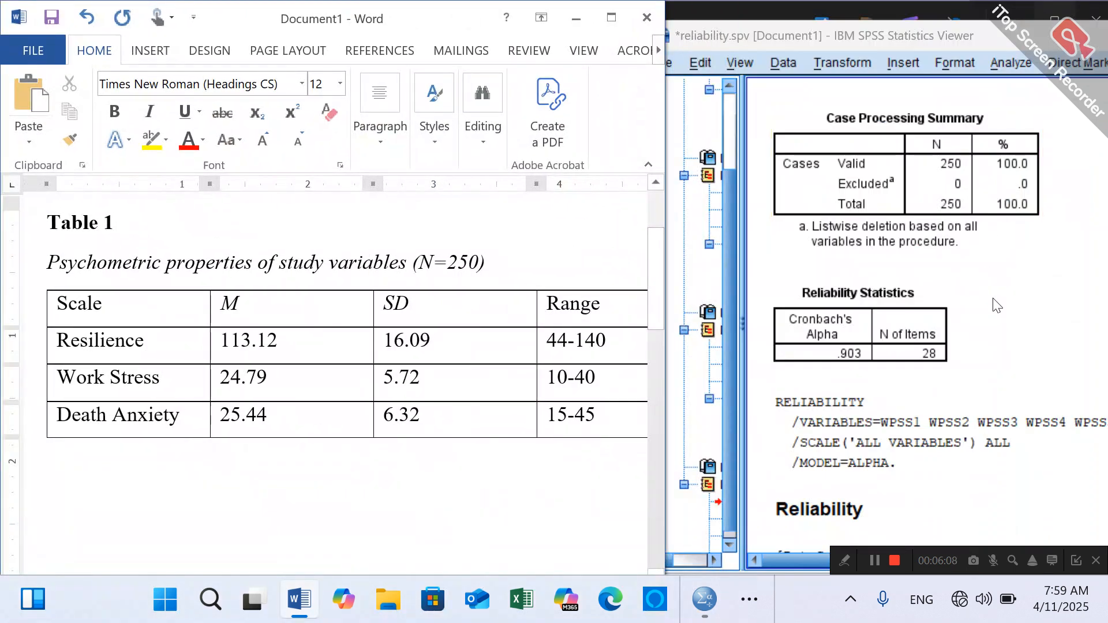
pyautogui.click(1035, 300)
pyautogui.moveTo(924, 40); pyautogui.dragTo(540, 69)
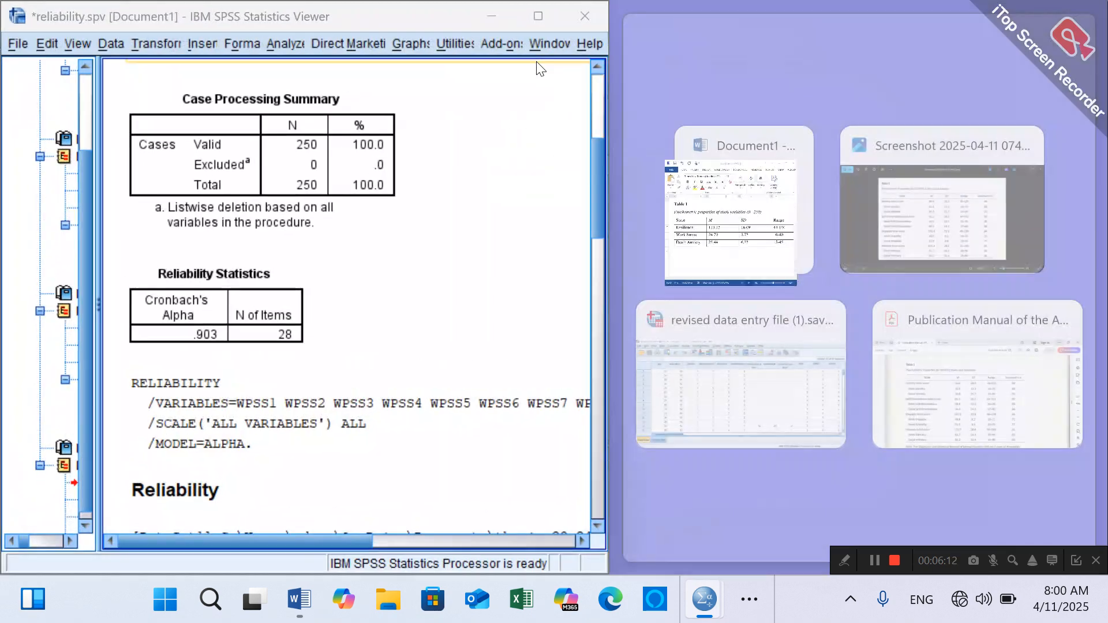
pyautogui.moveTo(597, 189); pyautogui.dragTo(635, 320)
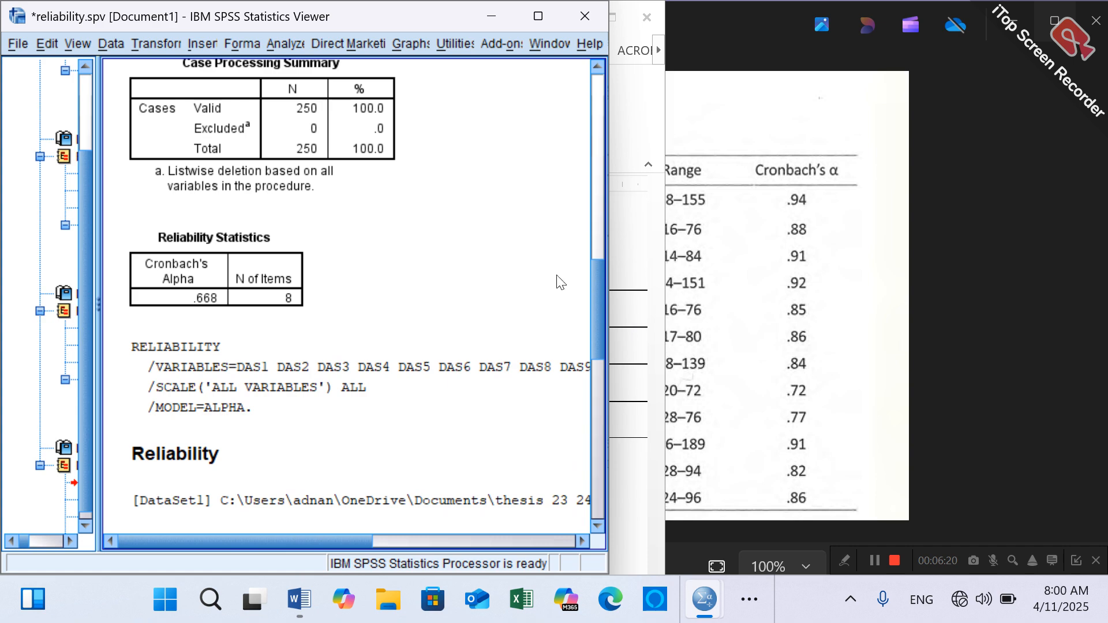
pyautogui.moveTo(327, 22); pyautogui.dragTo(1107, 3)
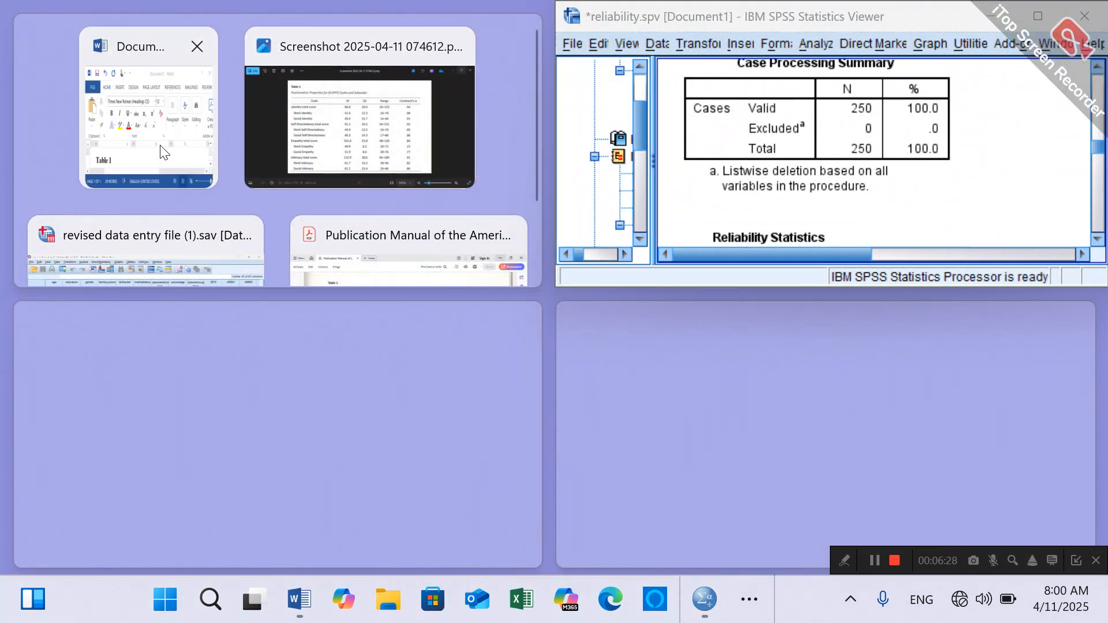
pyautogui.click(163, 151)
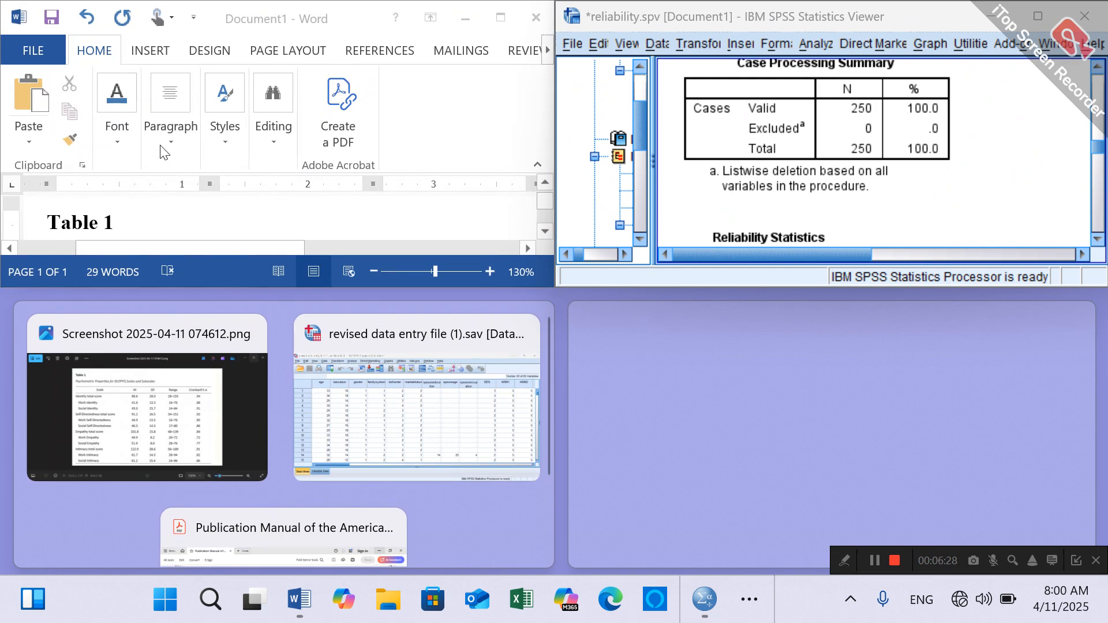
pyautogui.click(388, 167)
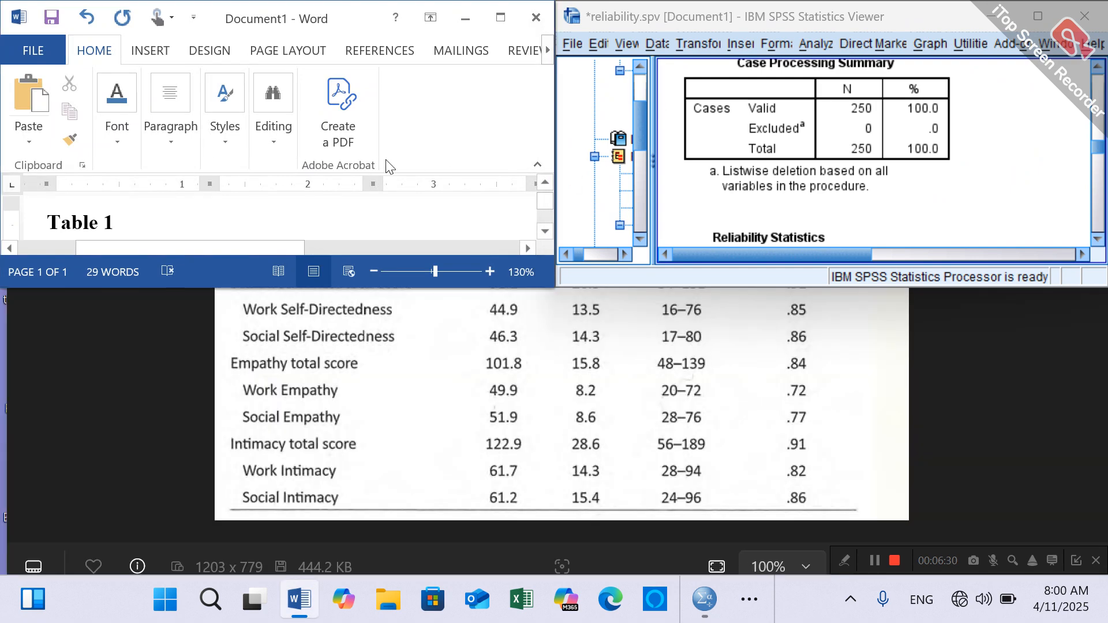
pyautogui.click(500, 17)
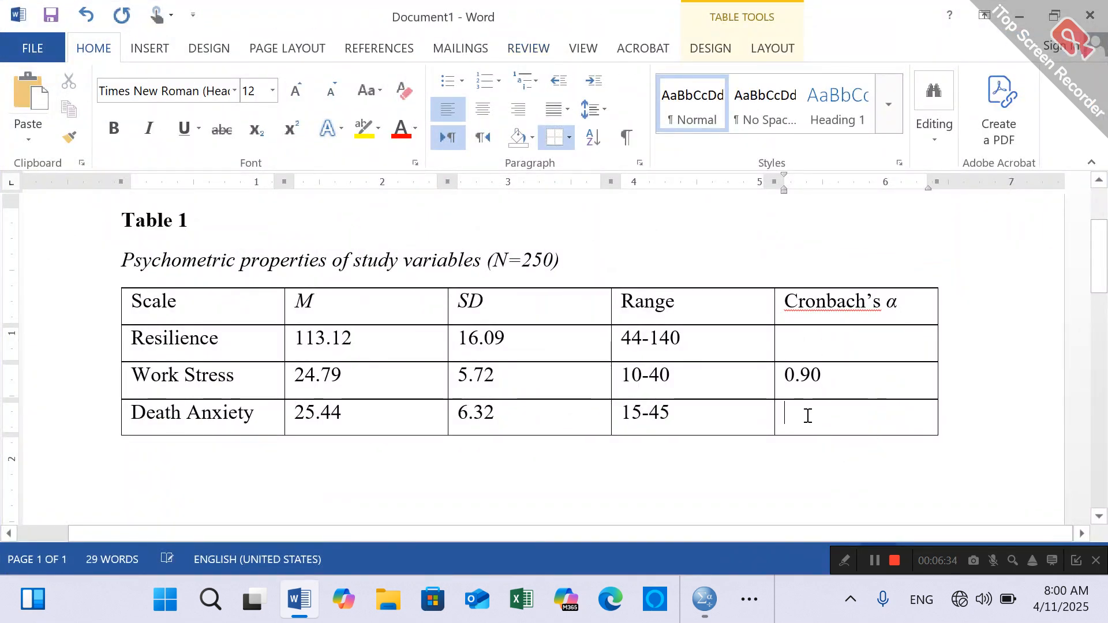
pyautogui.write('0.66')
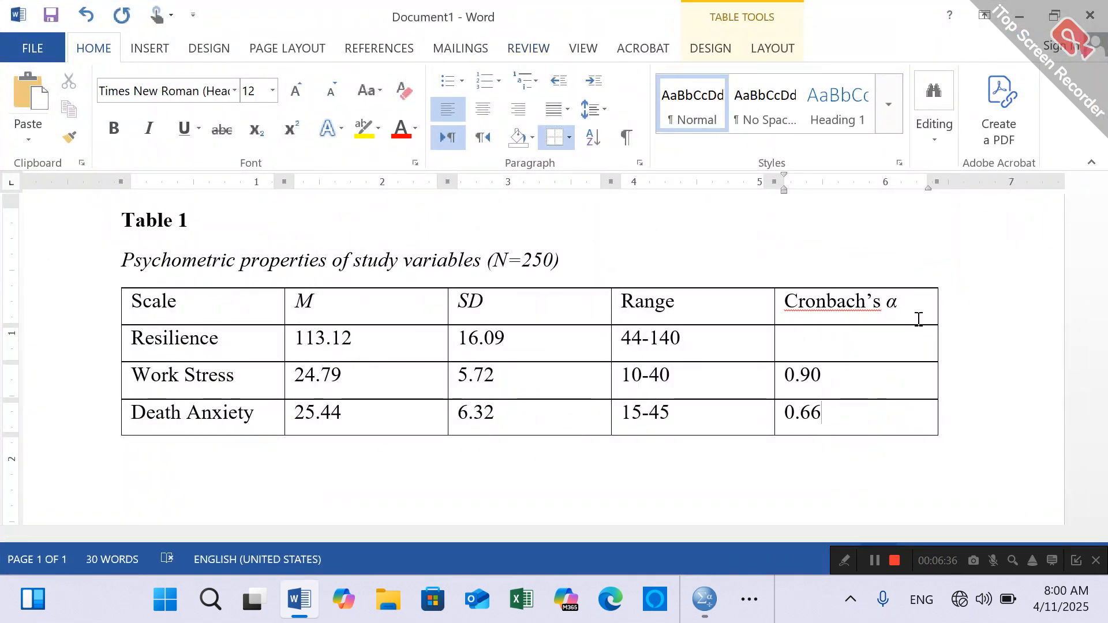
# - Look up the 15-item scale's Cronbach's alpha in the SPSS output and enter 0.79 under Cronbach's α in Word's Resilience row
pyautogui.click(1054, 17)
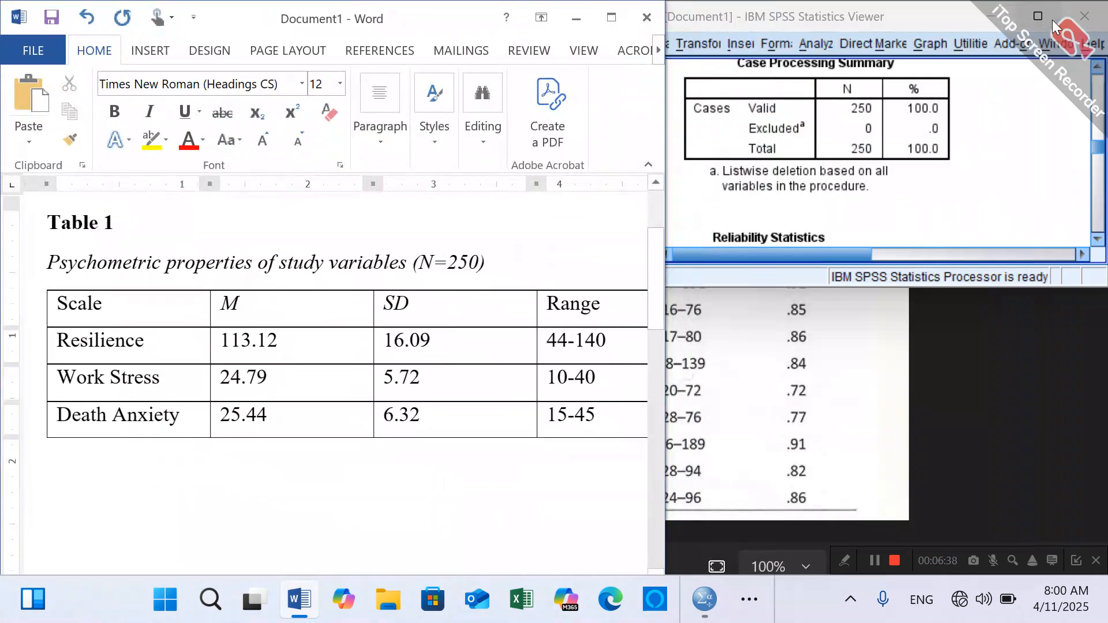
pyautogui.click(1021, 169)
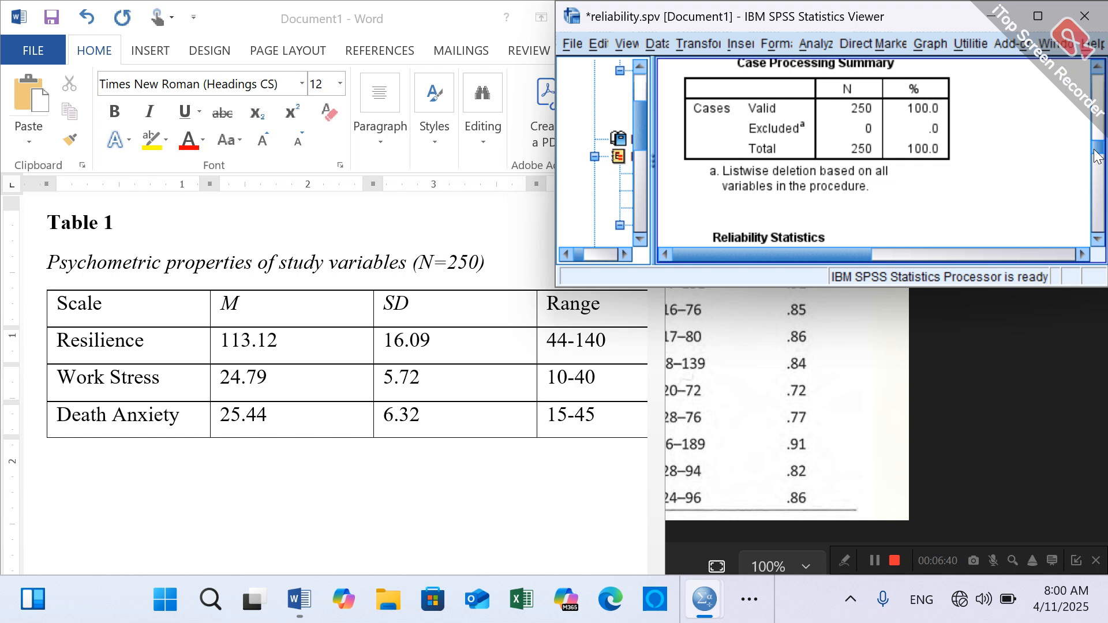
pyautogui.moveTo(1097, 156); pyautogui.dragTo(1097, 194)
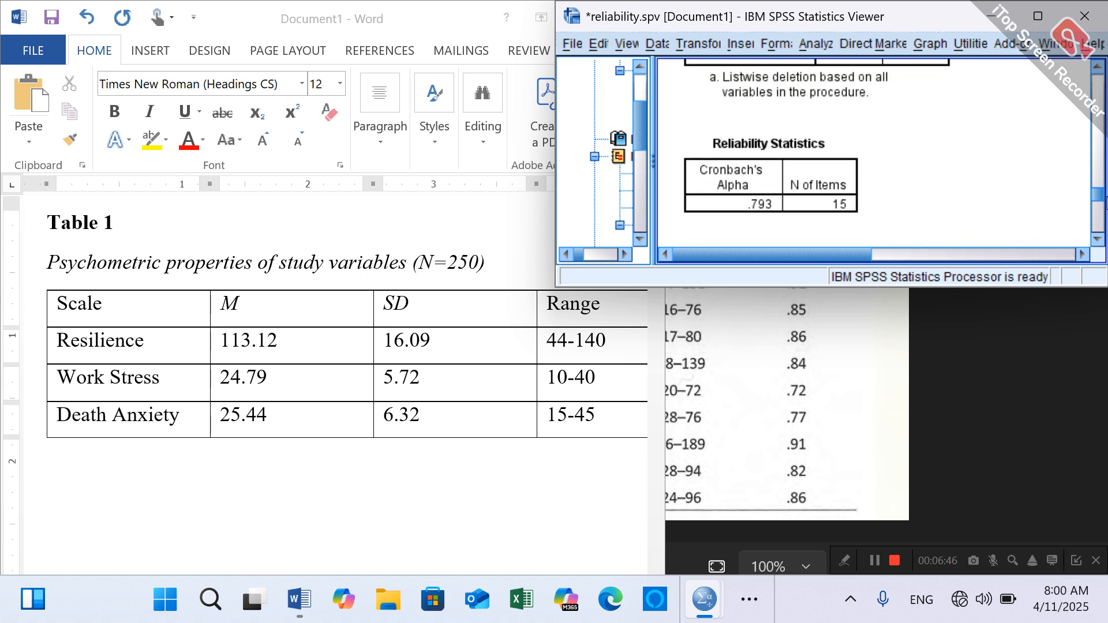
pyautogui.click(383, 512)
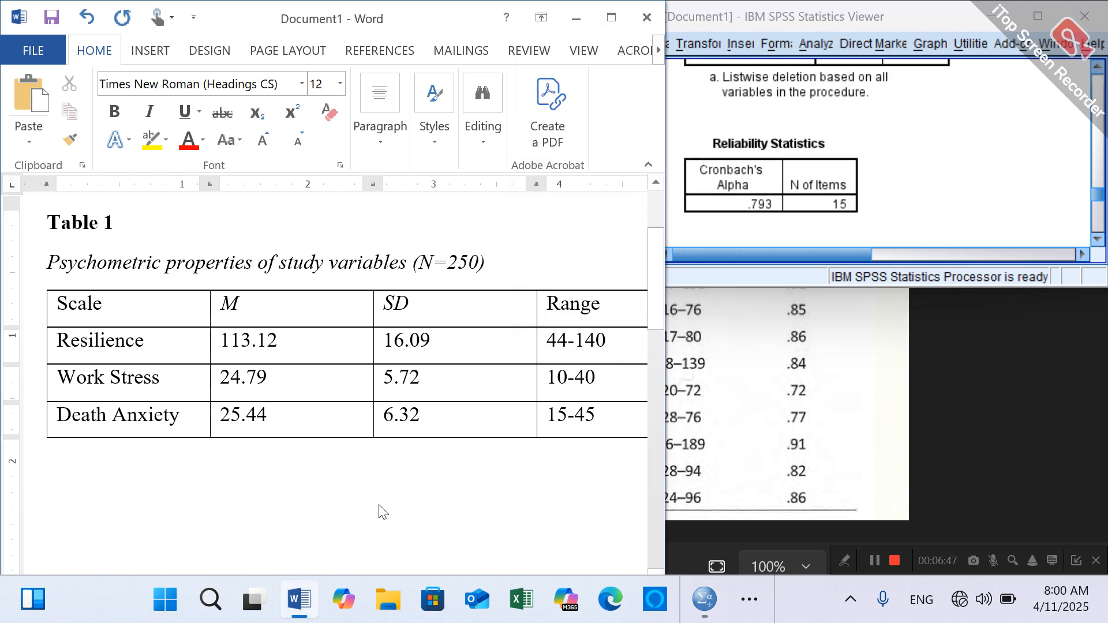
pyautogui.click(444, 340)
pyautogui.click(603, 19)
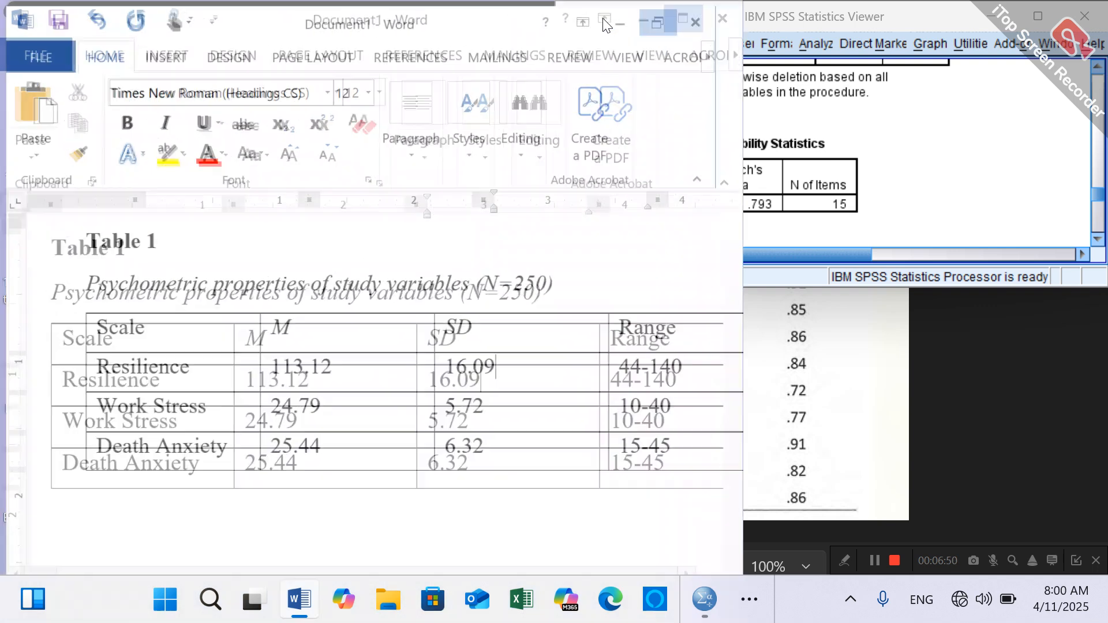
pyautogui.click(826, 341)
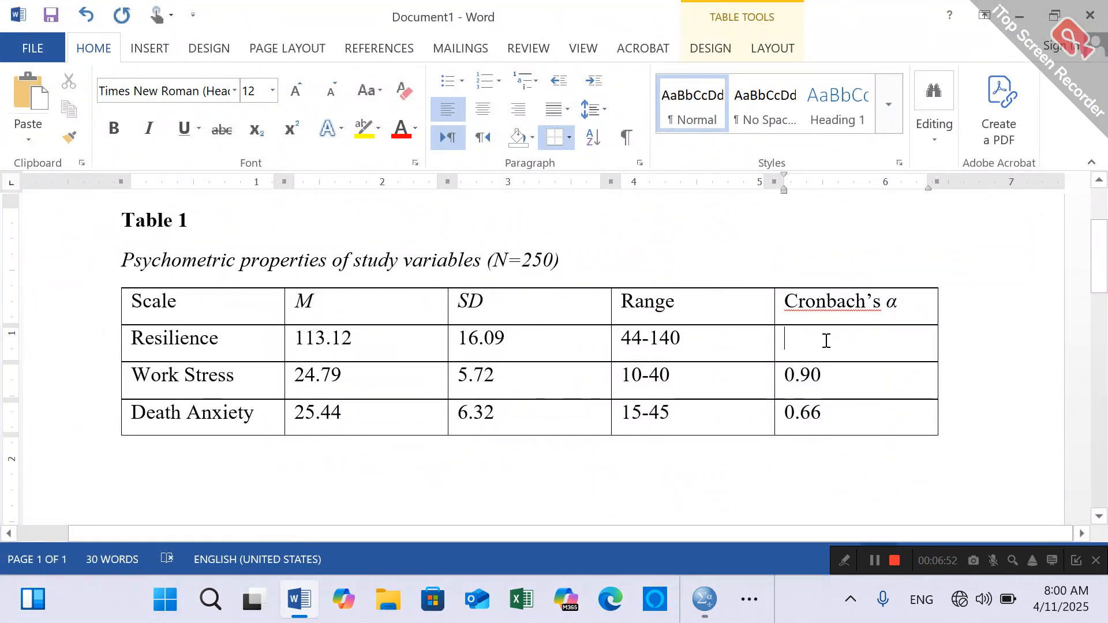
pyautogui.write('0.79')
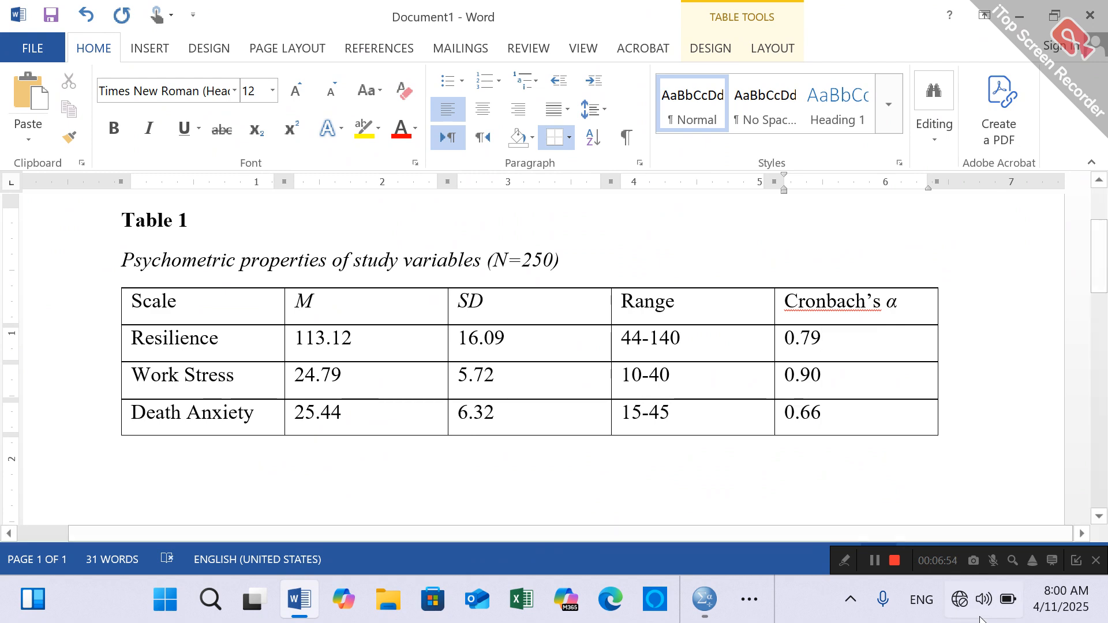
# - Check the sample APA table image in Photos, and centre the M, SD, Range and Cronbach's α columns of the Word table
pyautogui.click(749, 600)
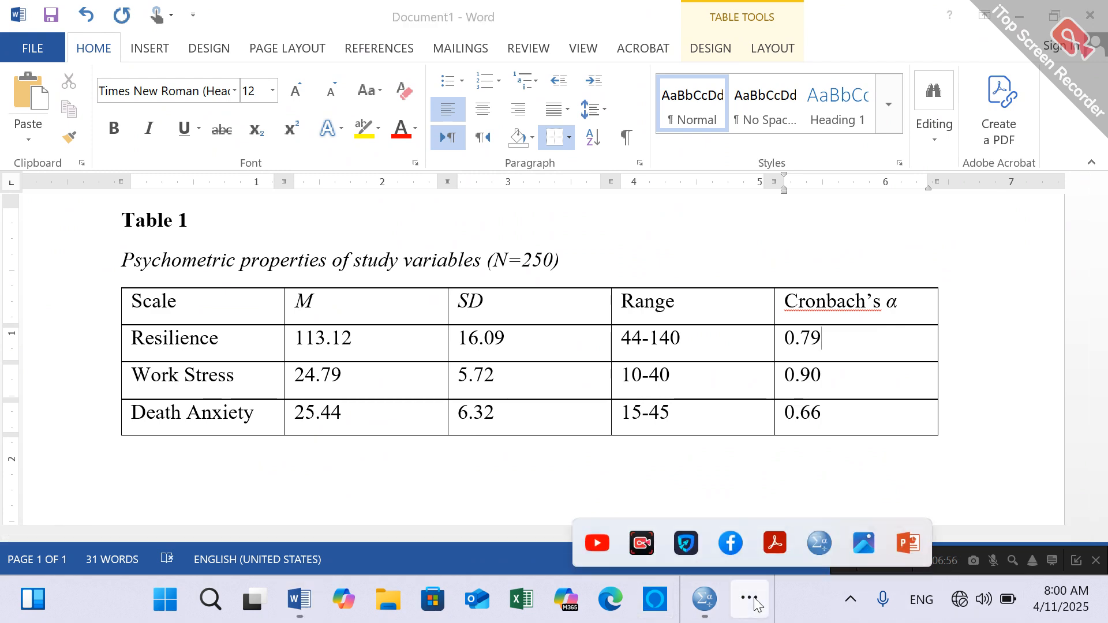
pyautogui.click(862, 538)
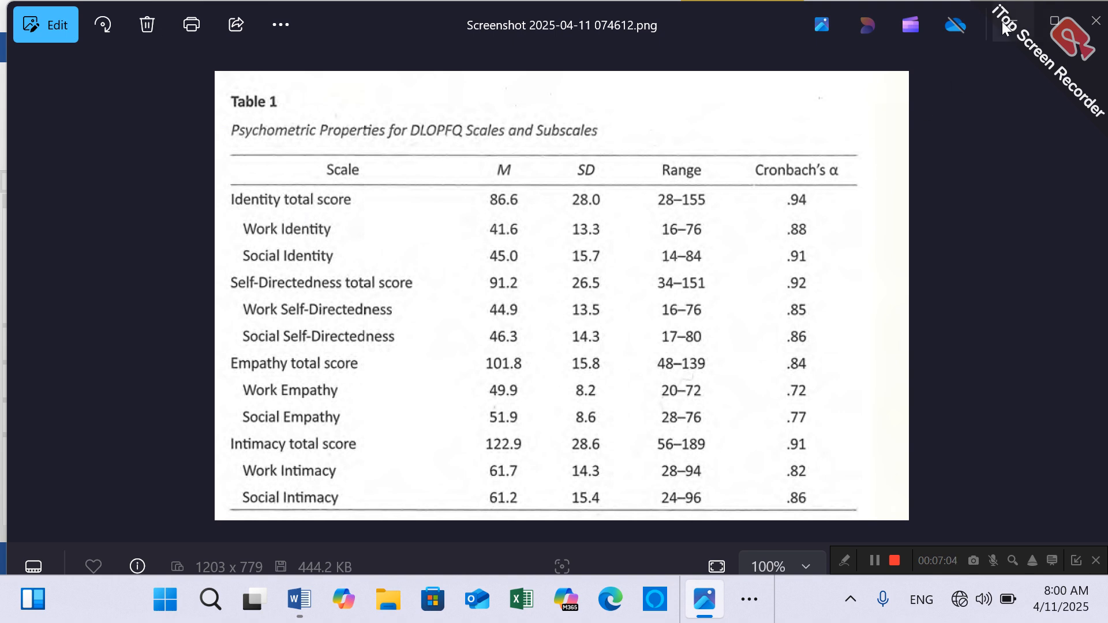
pyautogui.hotkey('alt', 'Tab')
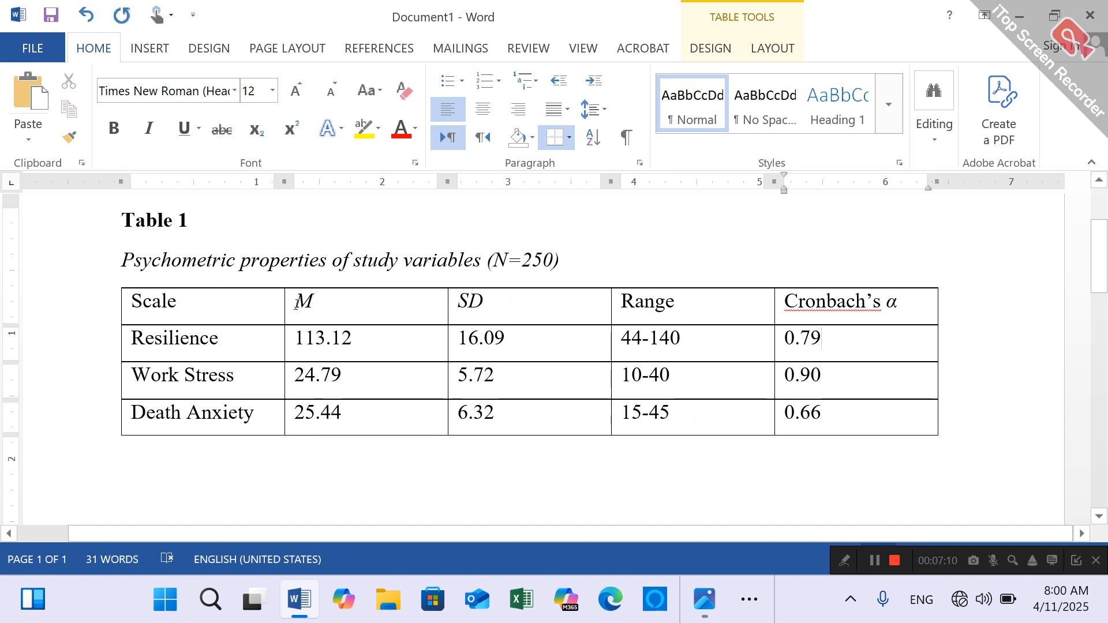
pyautogui.moveTo(298, 303); pyautogui.dragTo(920, 410)
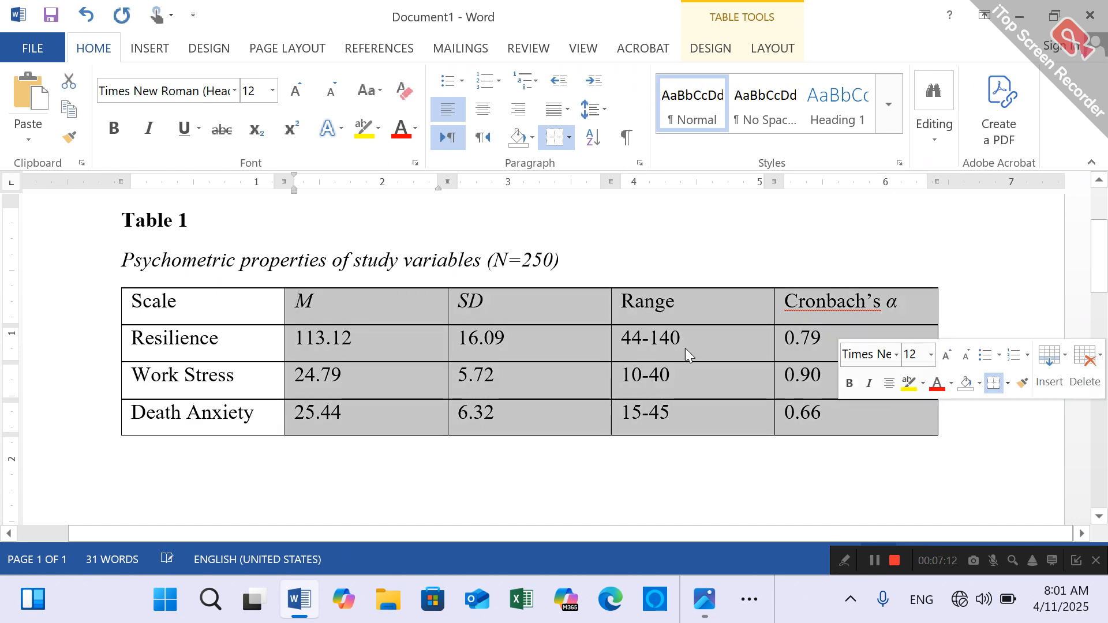
pyautogui.click(484, 110)
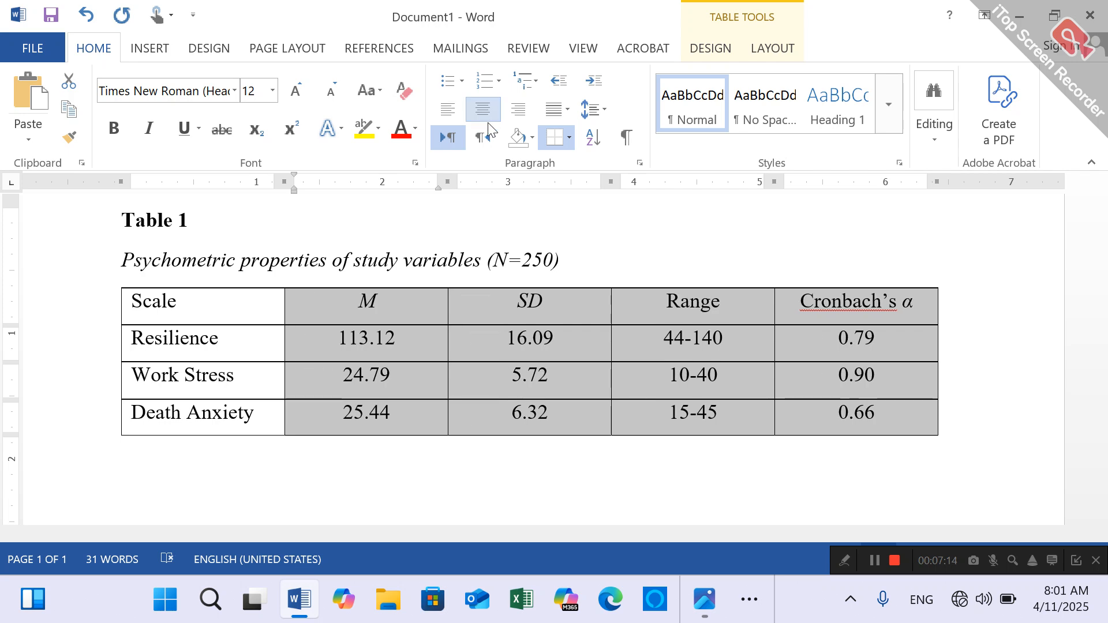
pyautogui.click(612, 386)
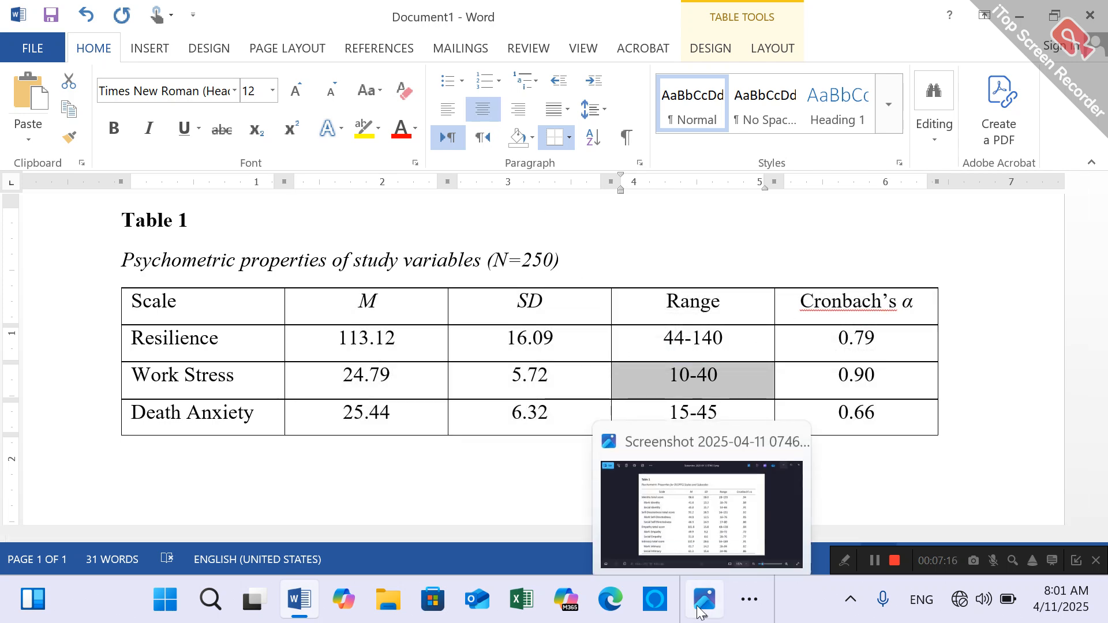
# - Check the line layout in the sample table image and remove all borders from the entire Word table
pyautogui.click(697, 605)
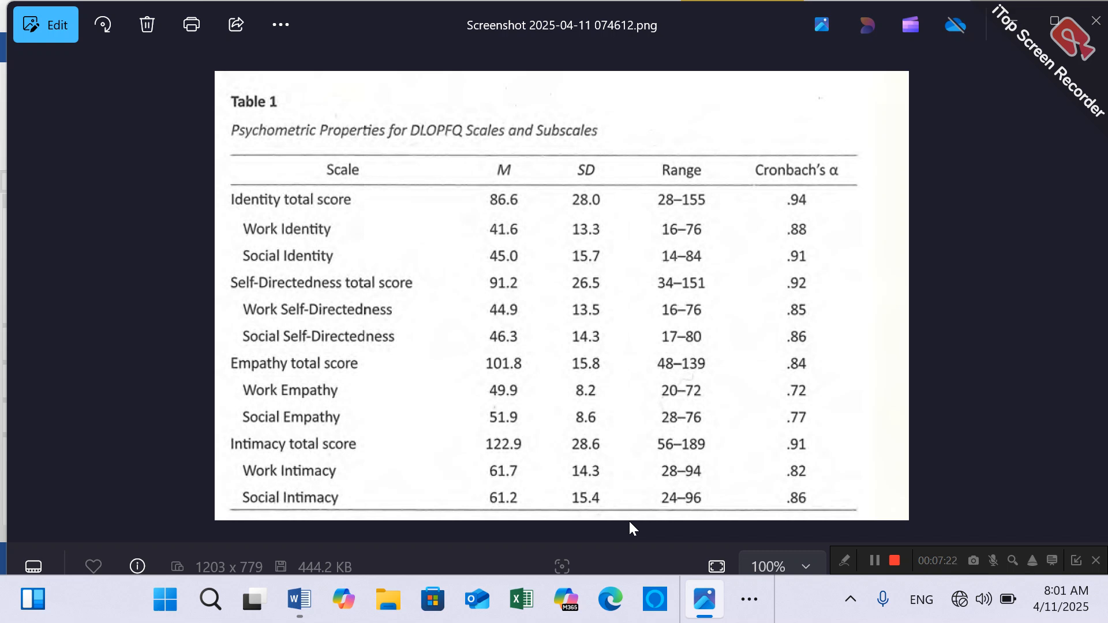
pyautogui.click(1013, 15)
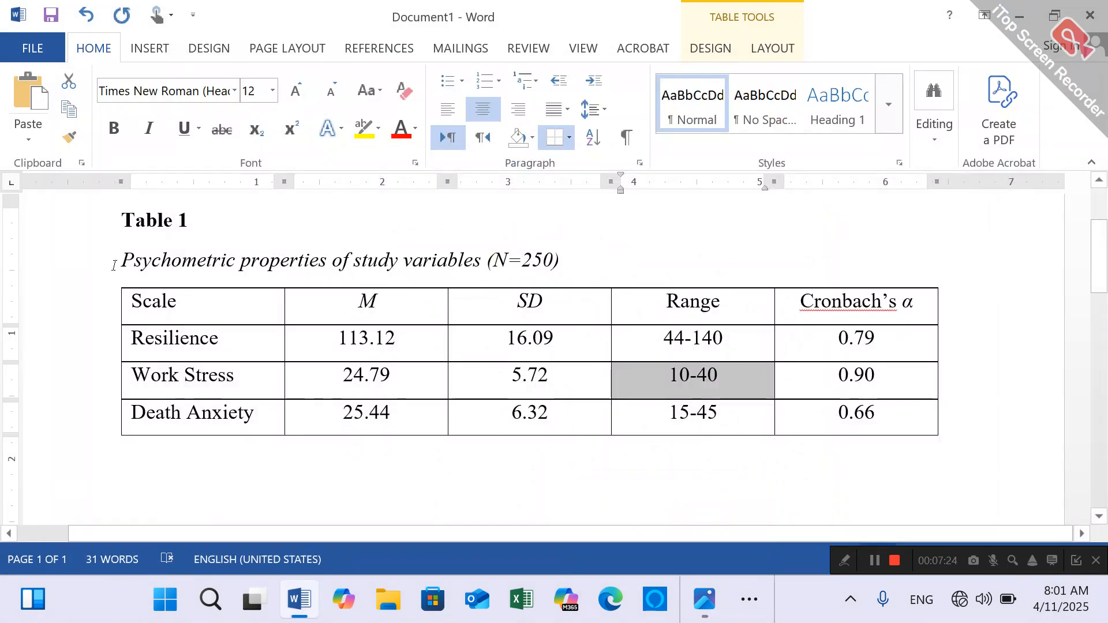
pyautogui.moveTo(138, 295); pyautogui.dragTo(889, 423)
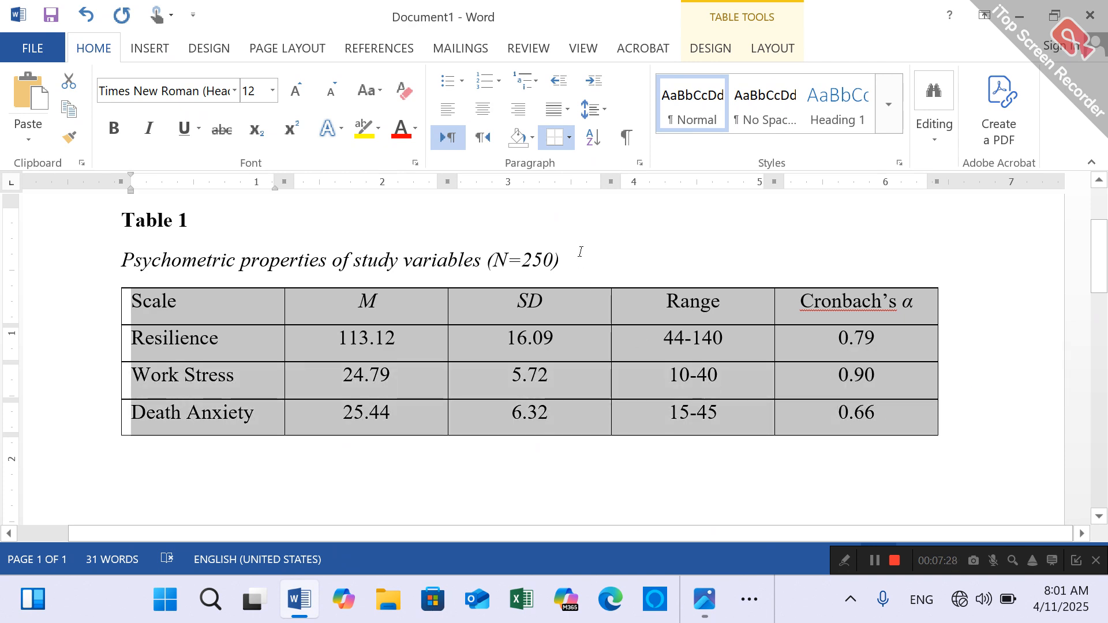
pyautogui.click(570, 138)
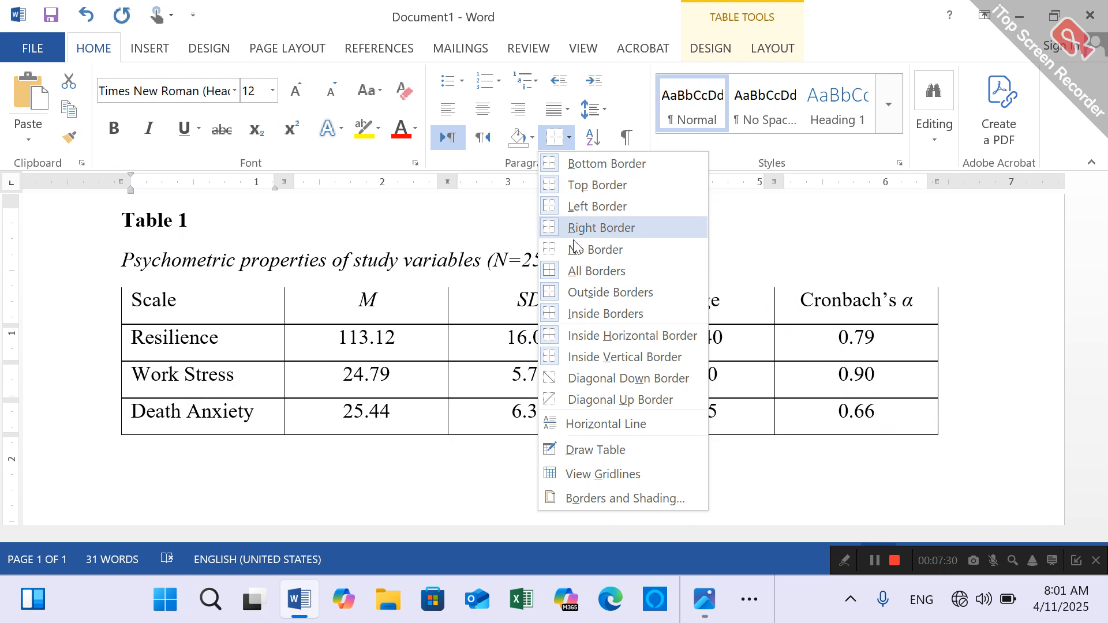
pyautogui.click(572, 250)
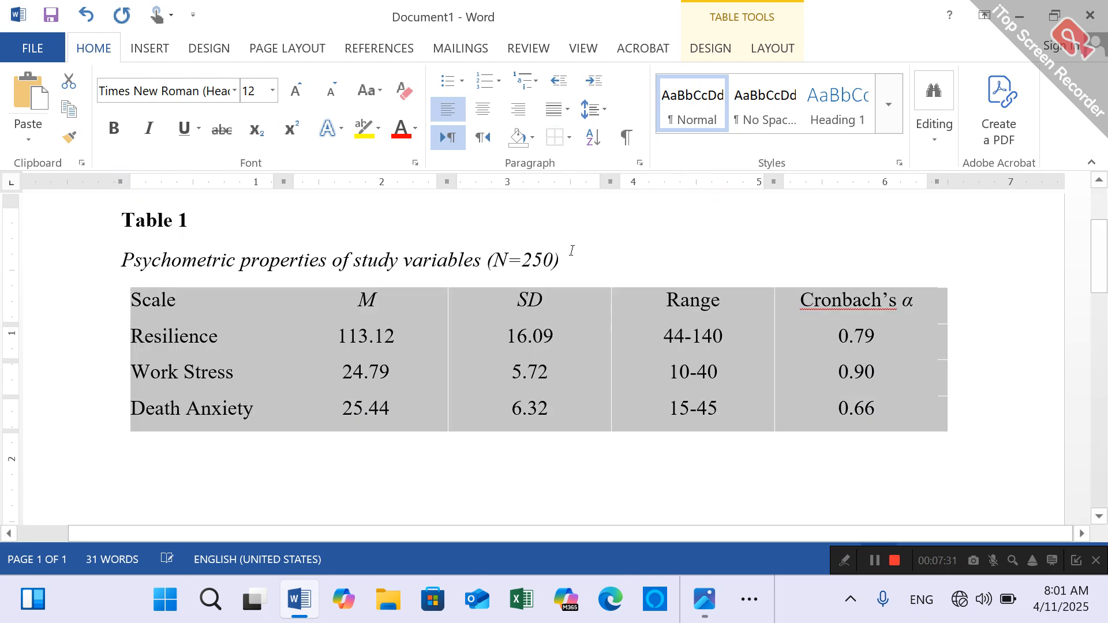
# - Add a bottom border and a top border to the whole table
pyautogui.click(570, 138)
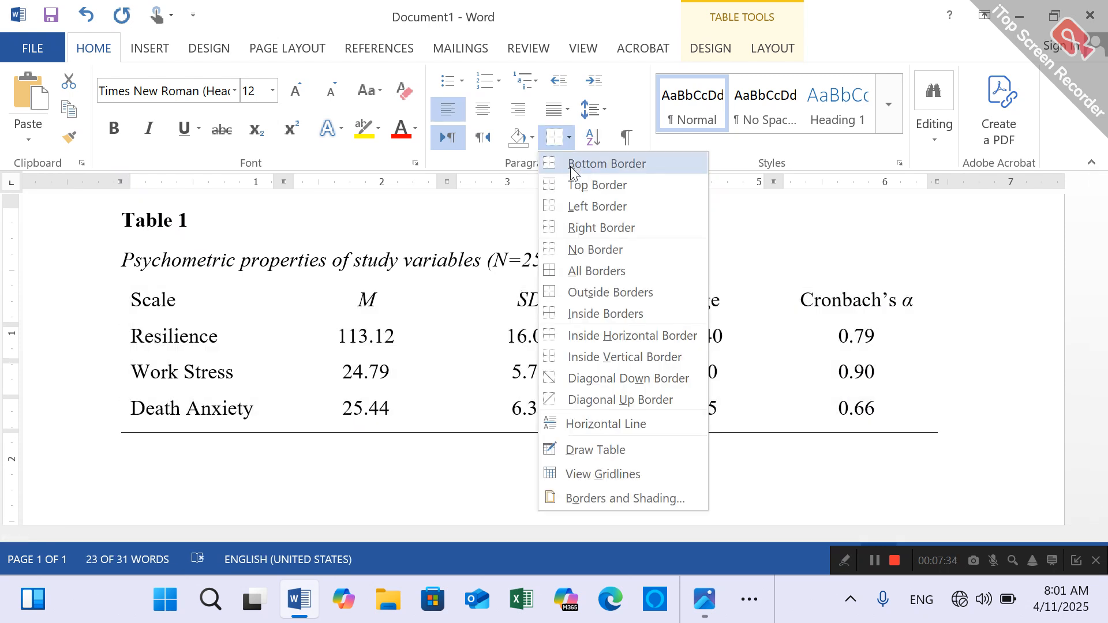
pyautogui.click(570, 165)
pyautogui.click(570, 138)
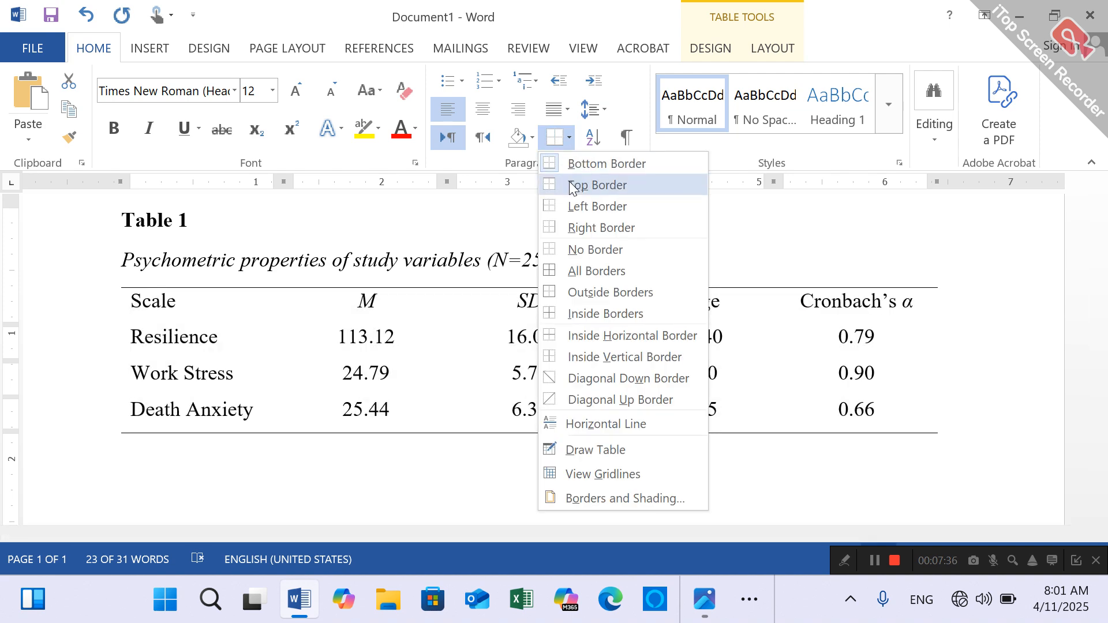
pyautogui.click(569, 183)
pyautogui.click(486, 328)
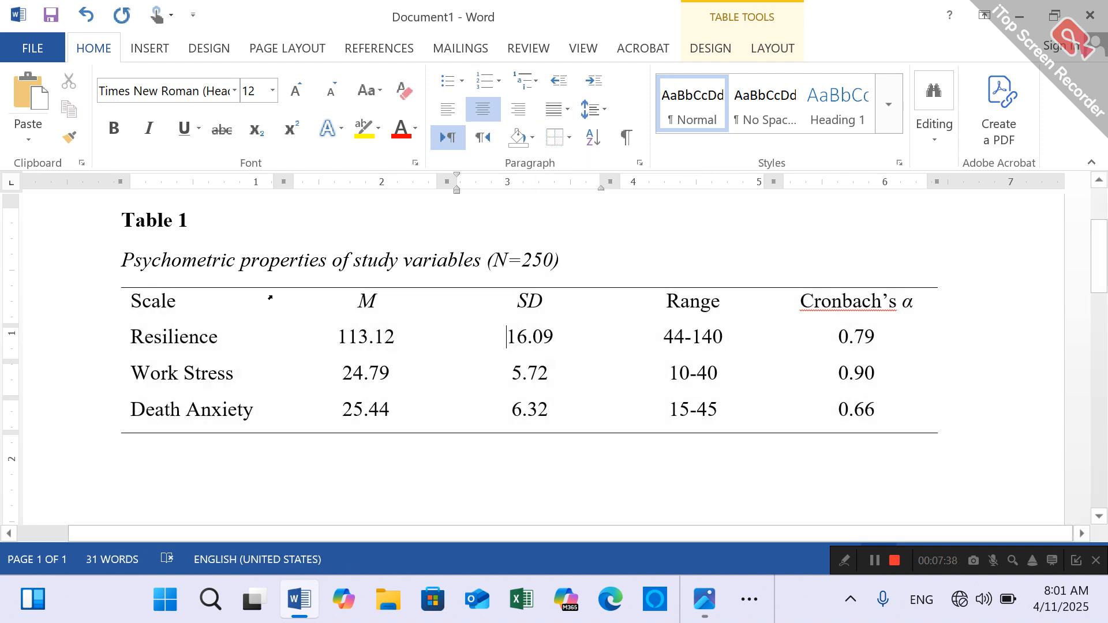
# - Add a bottom border beneath the table's header row, from Scale to Cronbach's α
pyautogui.moveTo(134, 304)
pyautogui.mouseDown()
pyautogui.moveTo(555, 308)
pyautogui.moveTo(662, 334)
pyautogui.moveTo(803, 309)
pyautogui.moveTo(858, 315)
pyautogui.mouseUp()
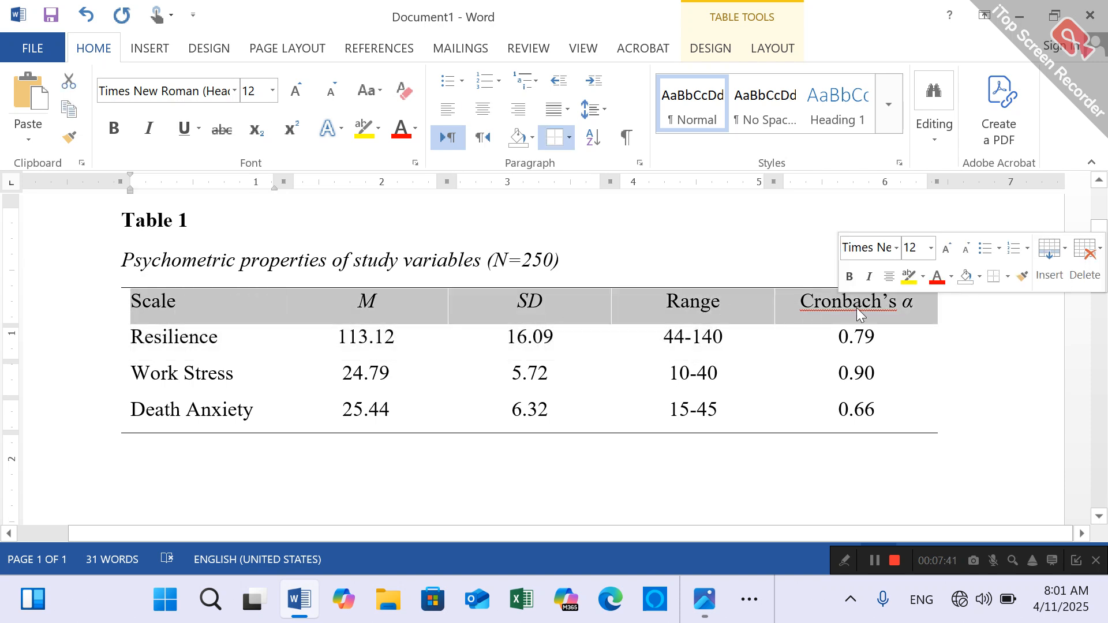
pyautogui.click(561, 140)
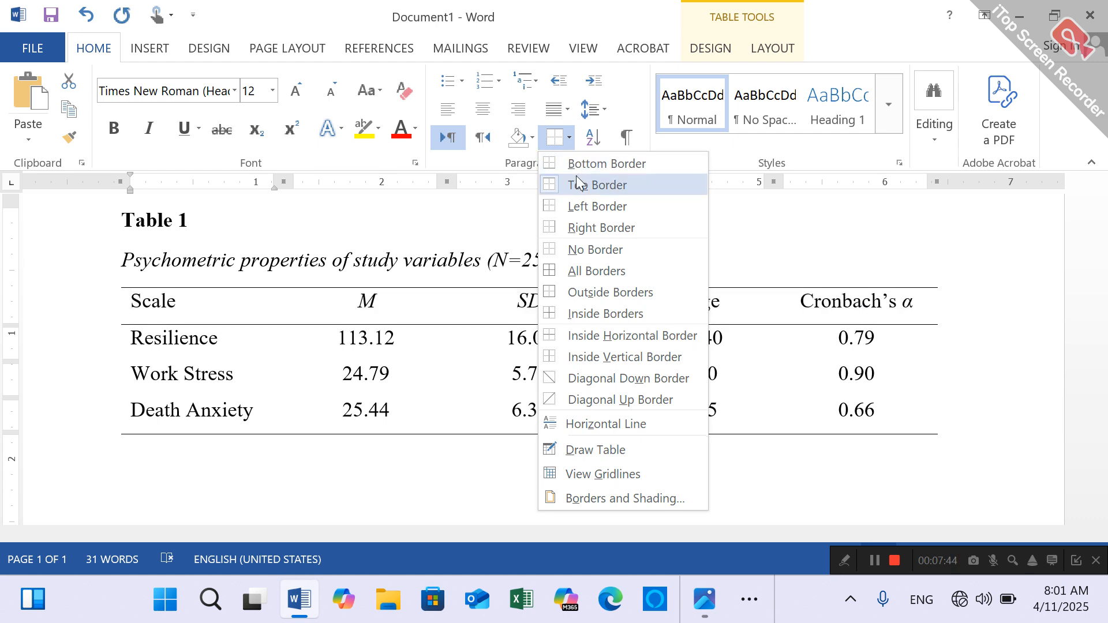
pyautogui.click(574, 164)
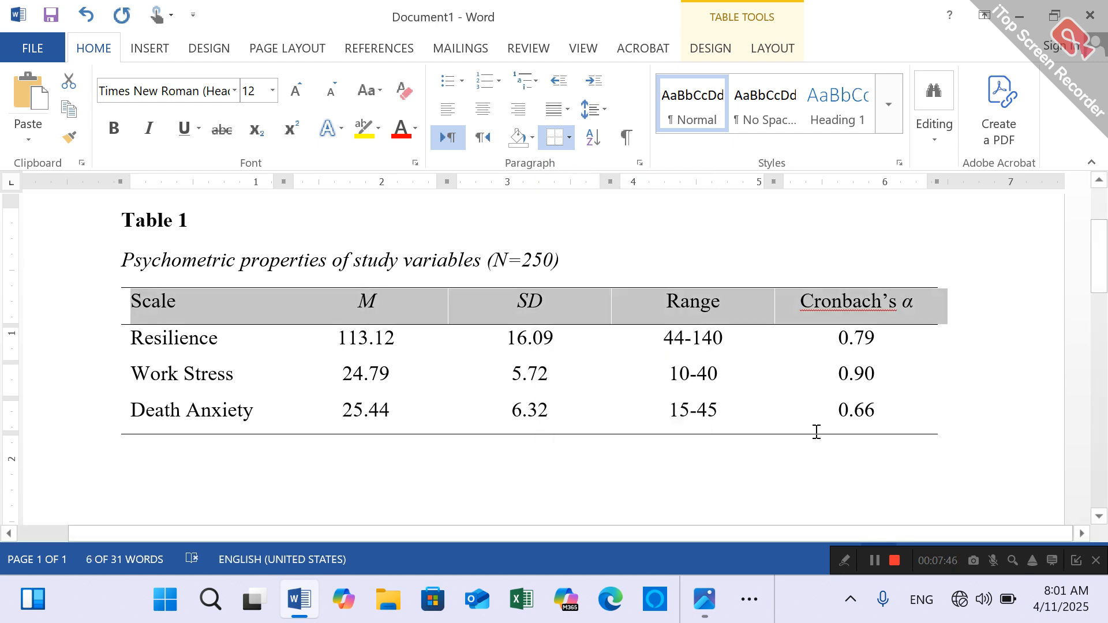
pyautogui.click(794, 465)
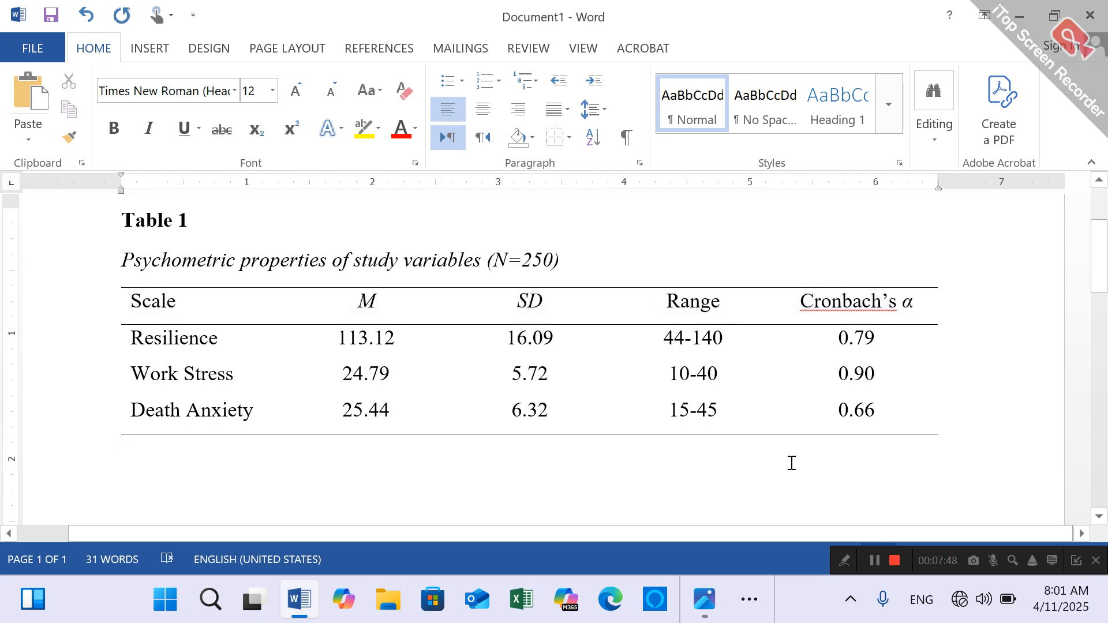
# - Snap the Word document to half of the screen and close the SPSS output reliability.spv without saving it
pyautogui.moveTo(1053, 19)
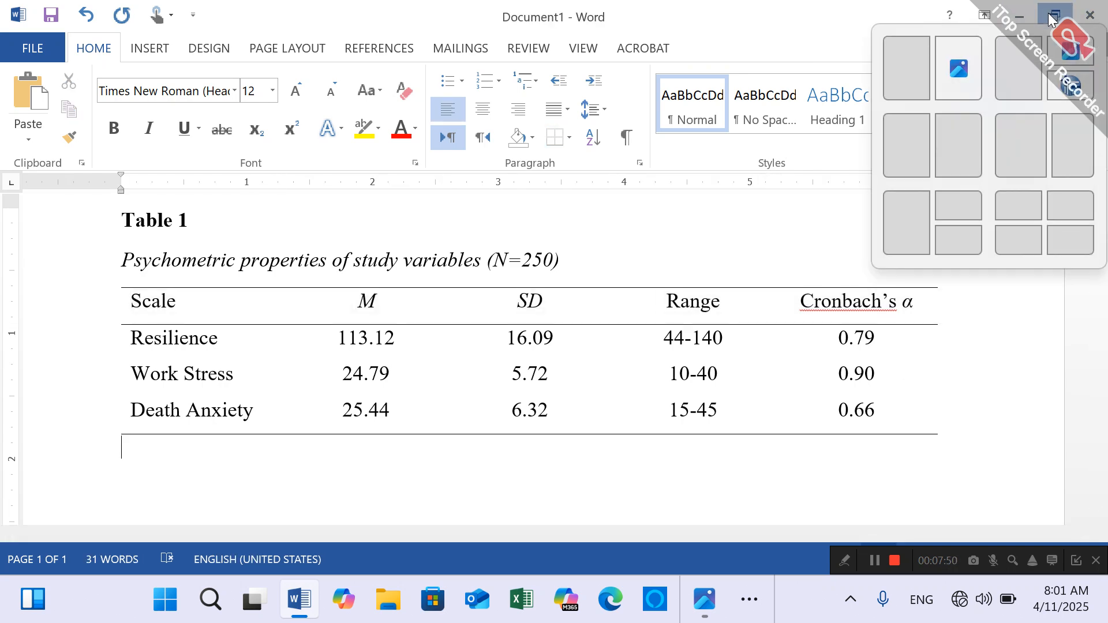
pyautogui.click(957, 67)
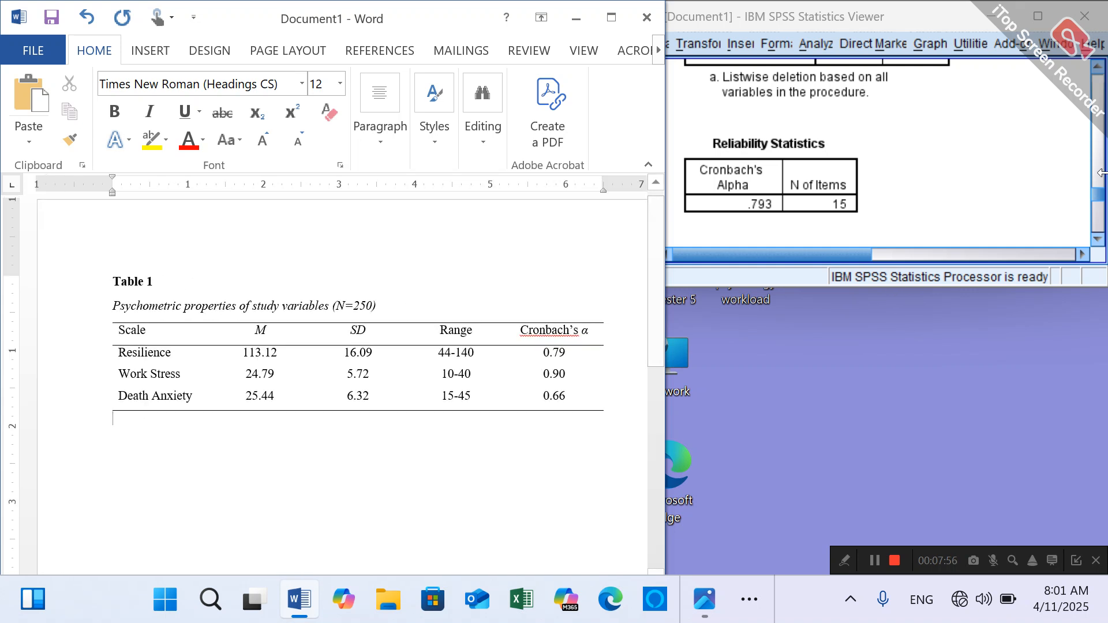
pyautogui.click(1084, 23)
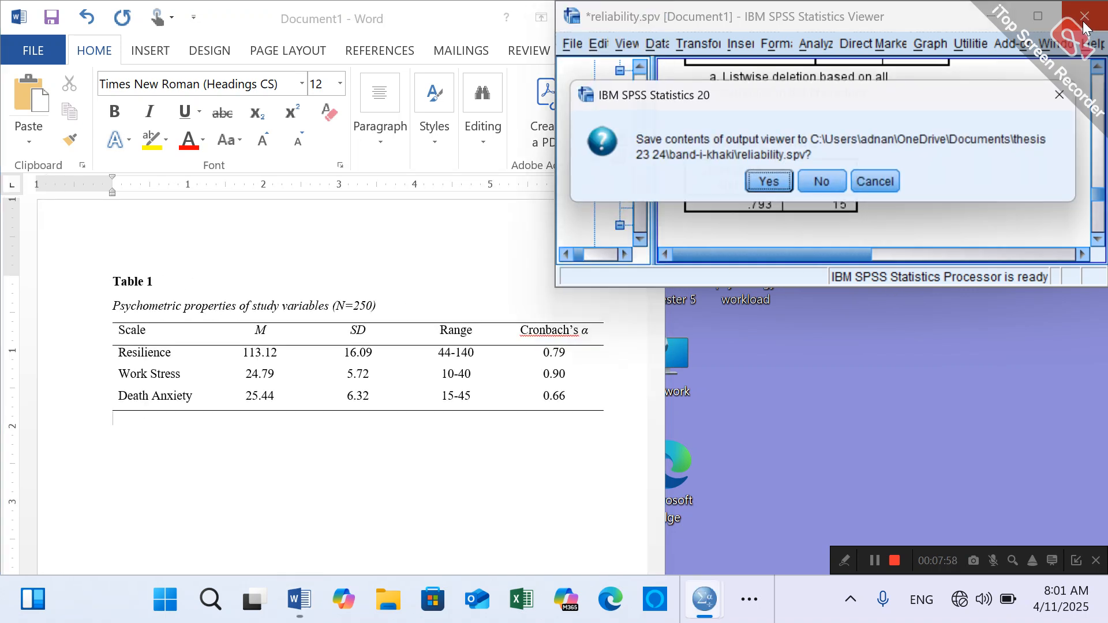
pyautogui.click(819, 186)
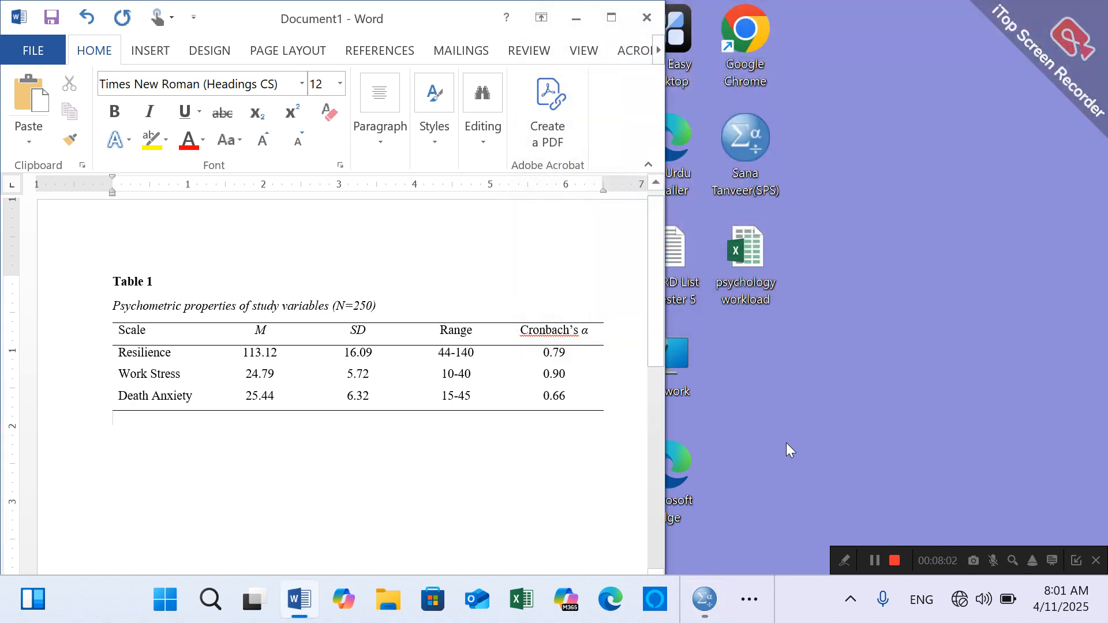
# - Reopen the sample table image Screenshot 2025-04-11 074612.png in Photos to compare it with the Word table
pyautogui.click(748, 599)
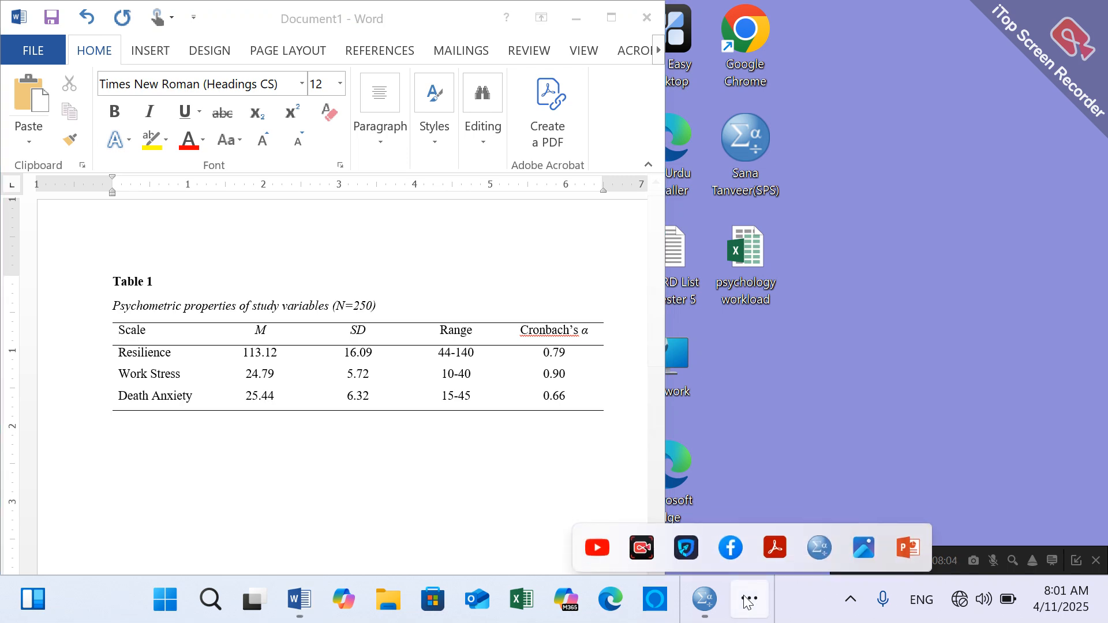
pyautogui.click(857, 543)
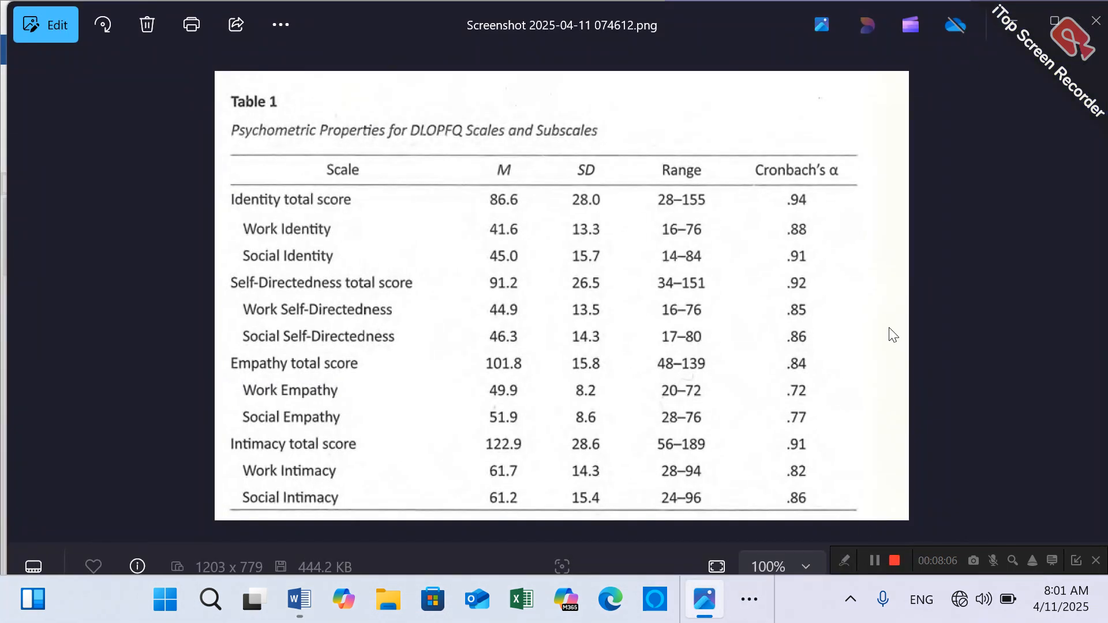
pyautogui.click(1059, 19)
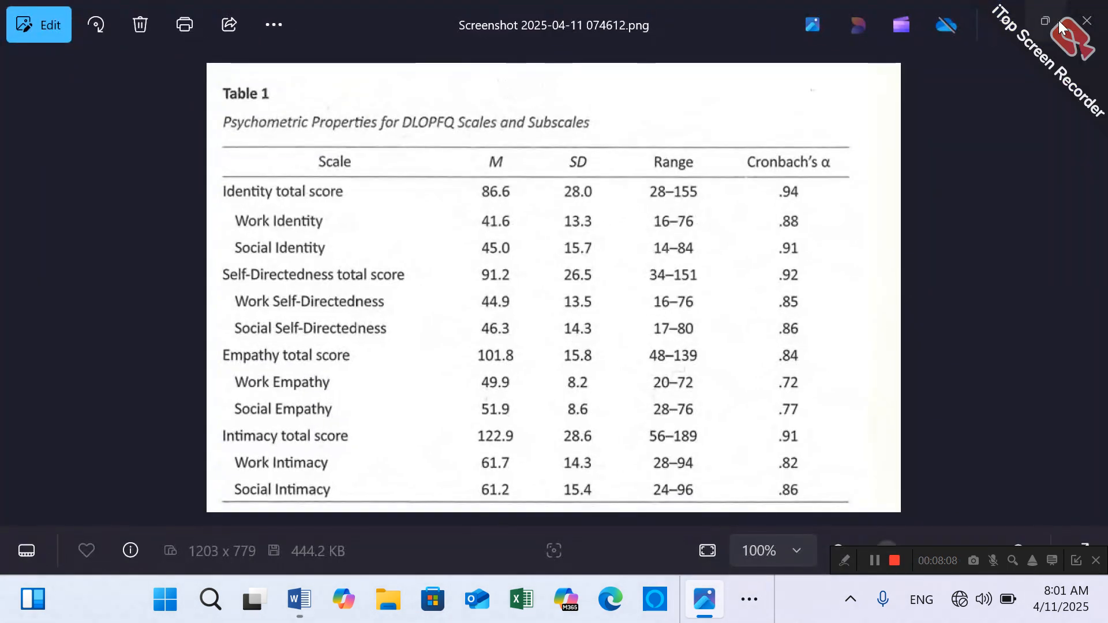
pyautogui.click(1039, 26)
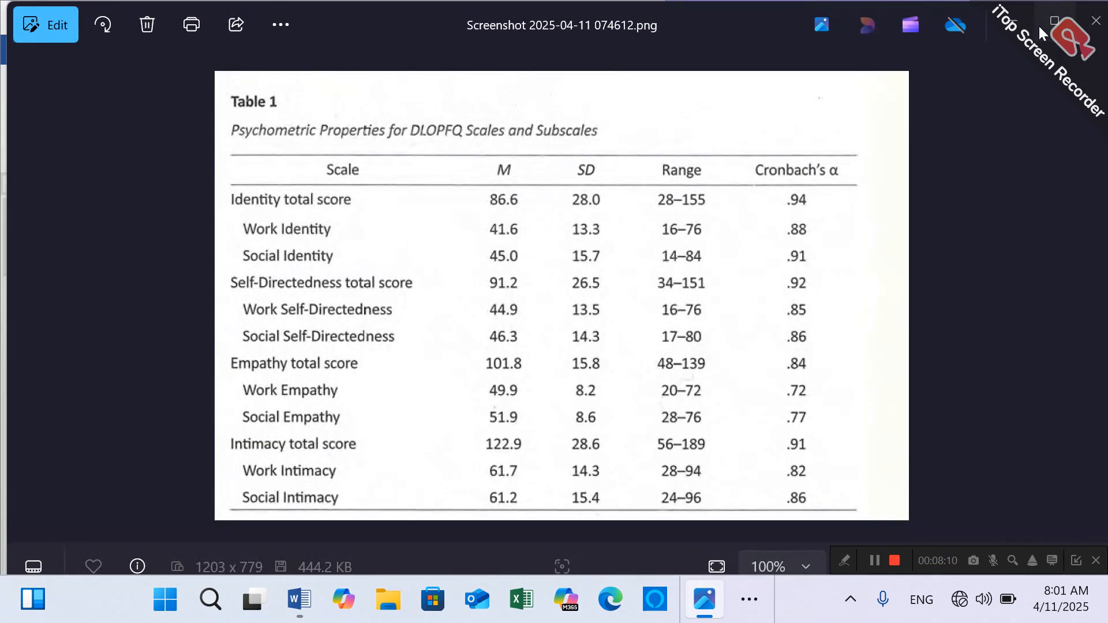